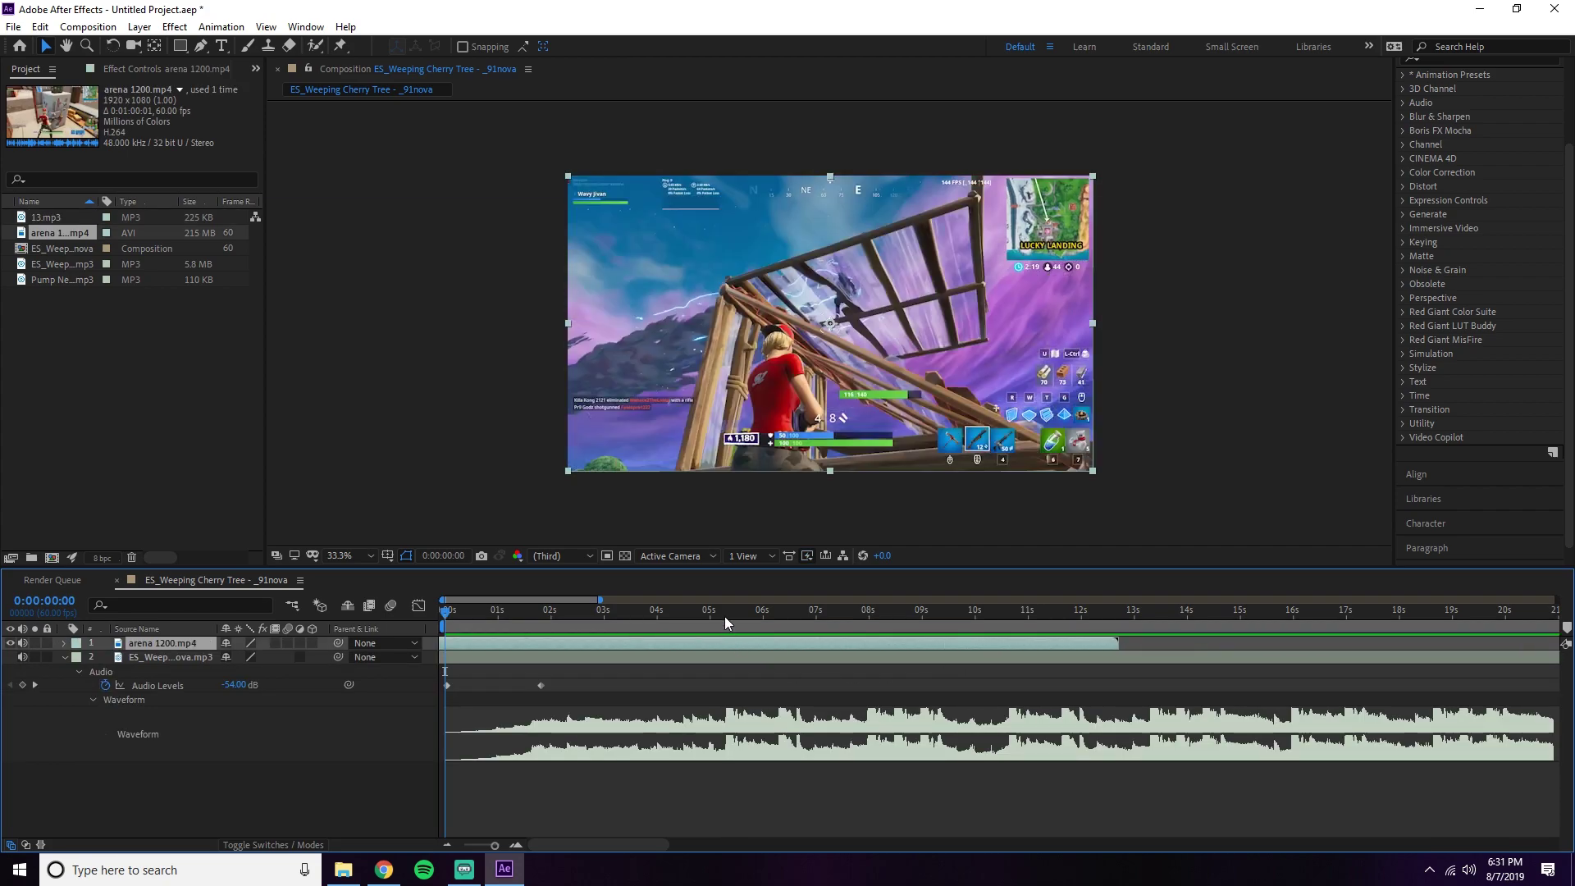
# Slide the arena 1200.mp4 layer later in time so it ends near the 15-second mark
pyautogui.click(725, 615)
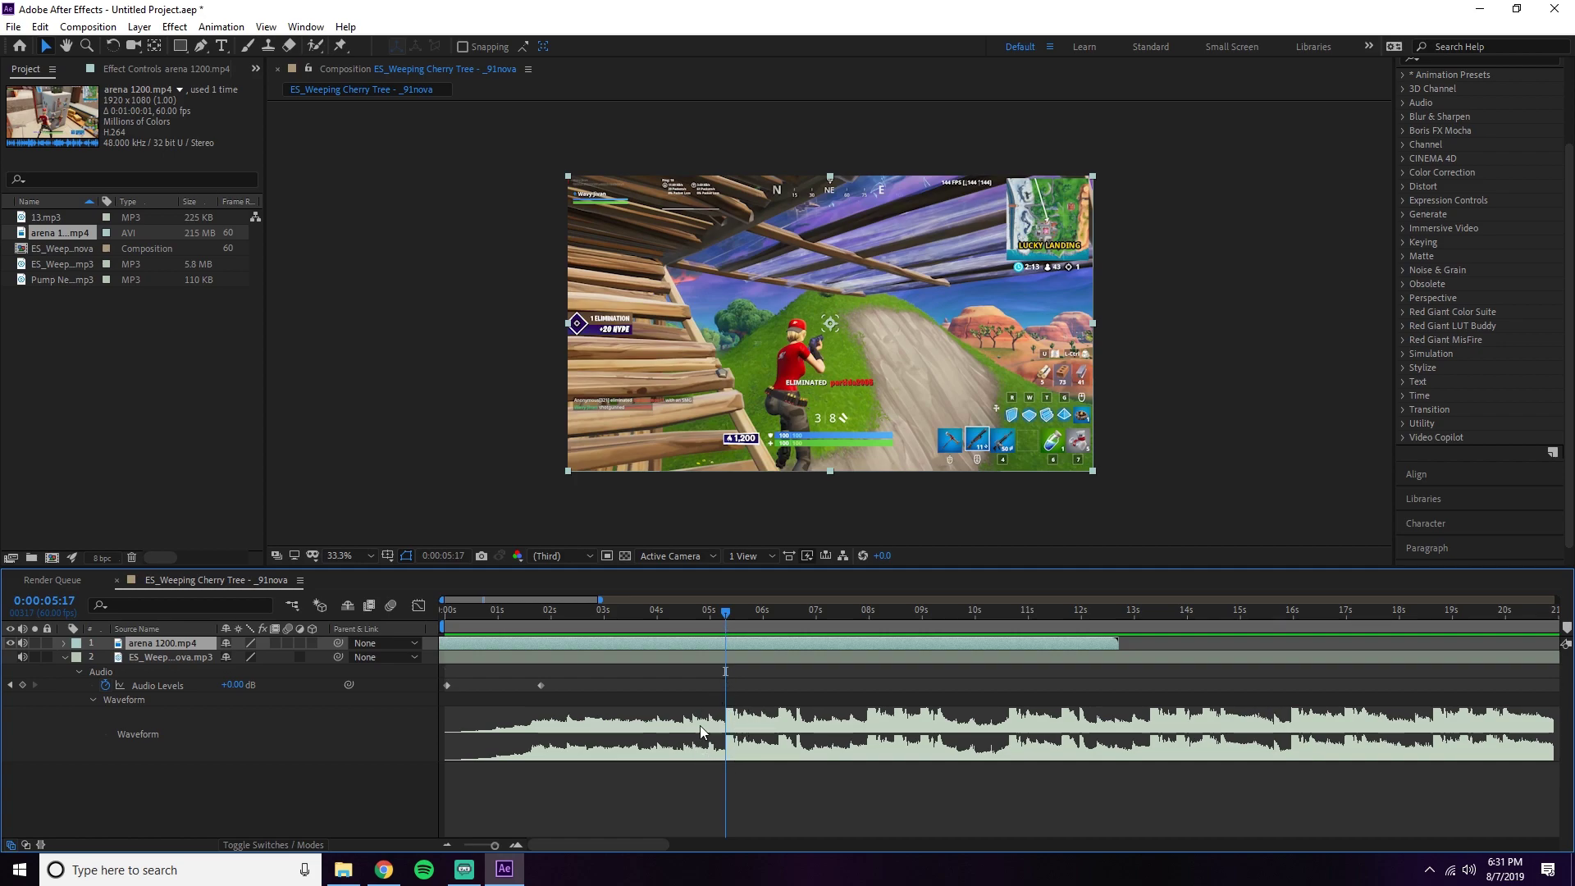
pyautogui.moveTo(758, 642); pyautogui.dragTo(881, 649)
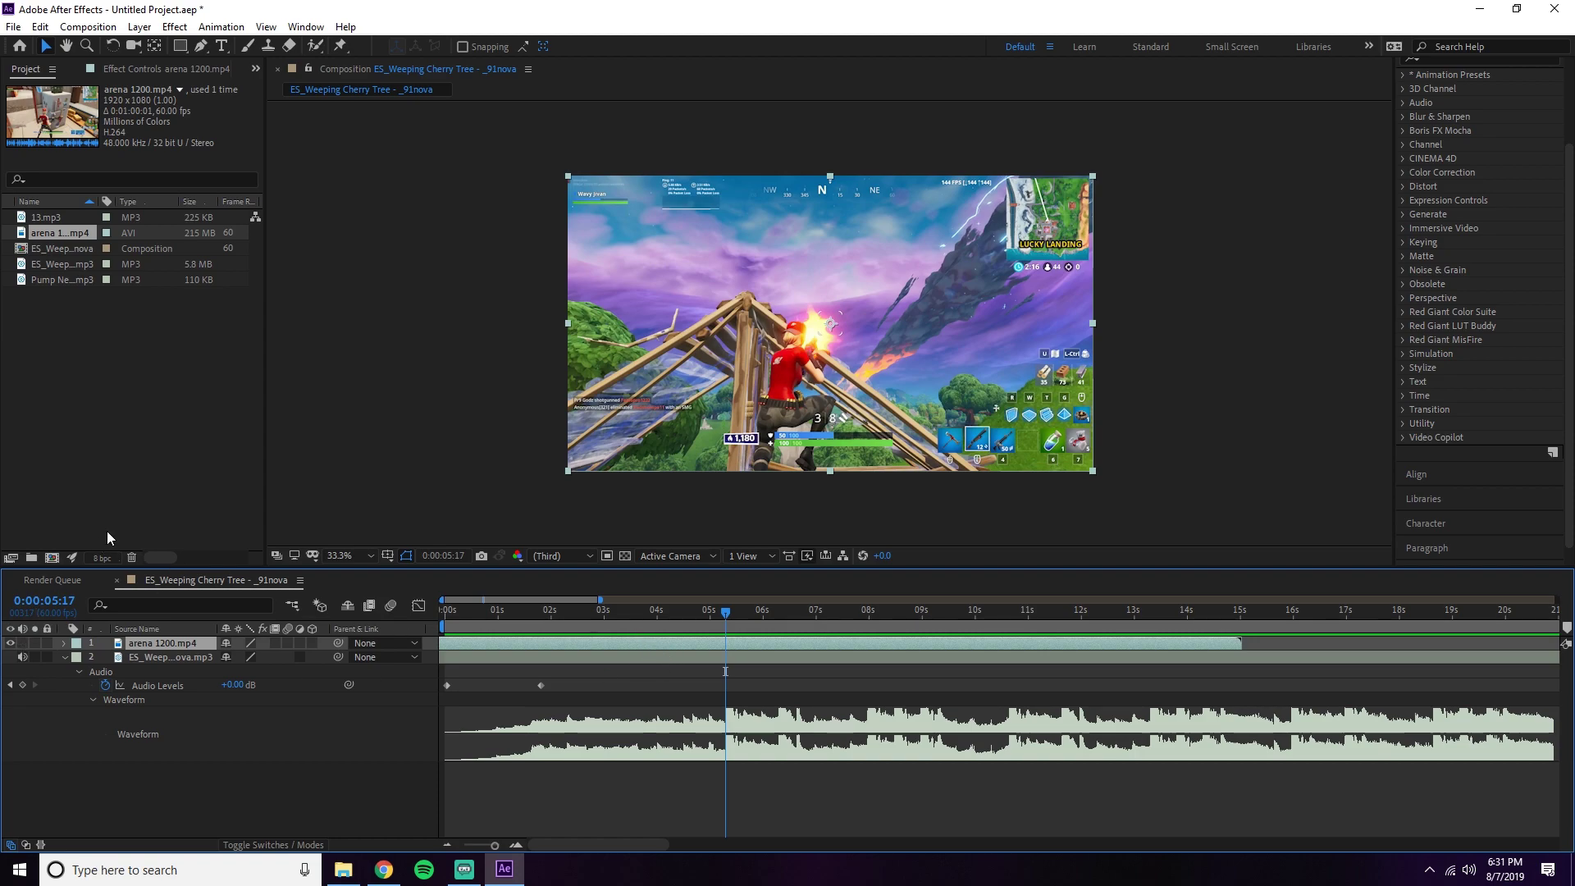
# Add Pump New Shot Close 1.mp3 at the 5-second mark and 13.mp3 starting around 4 seconds
pyautogui.click(63, 283)
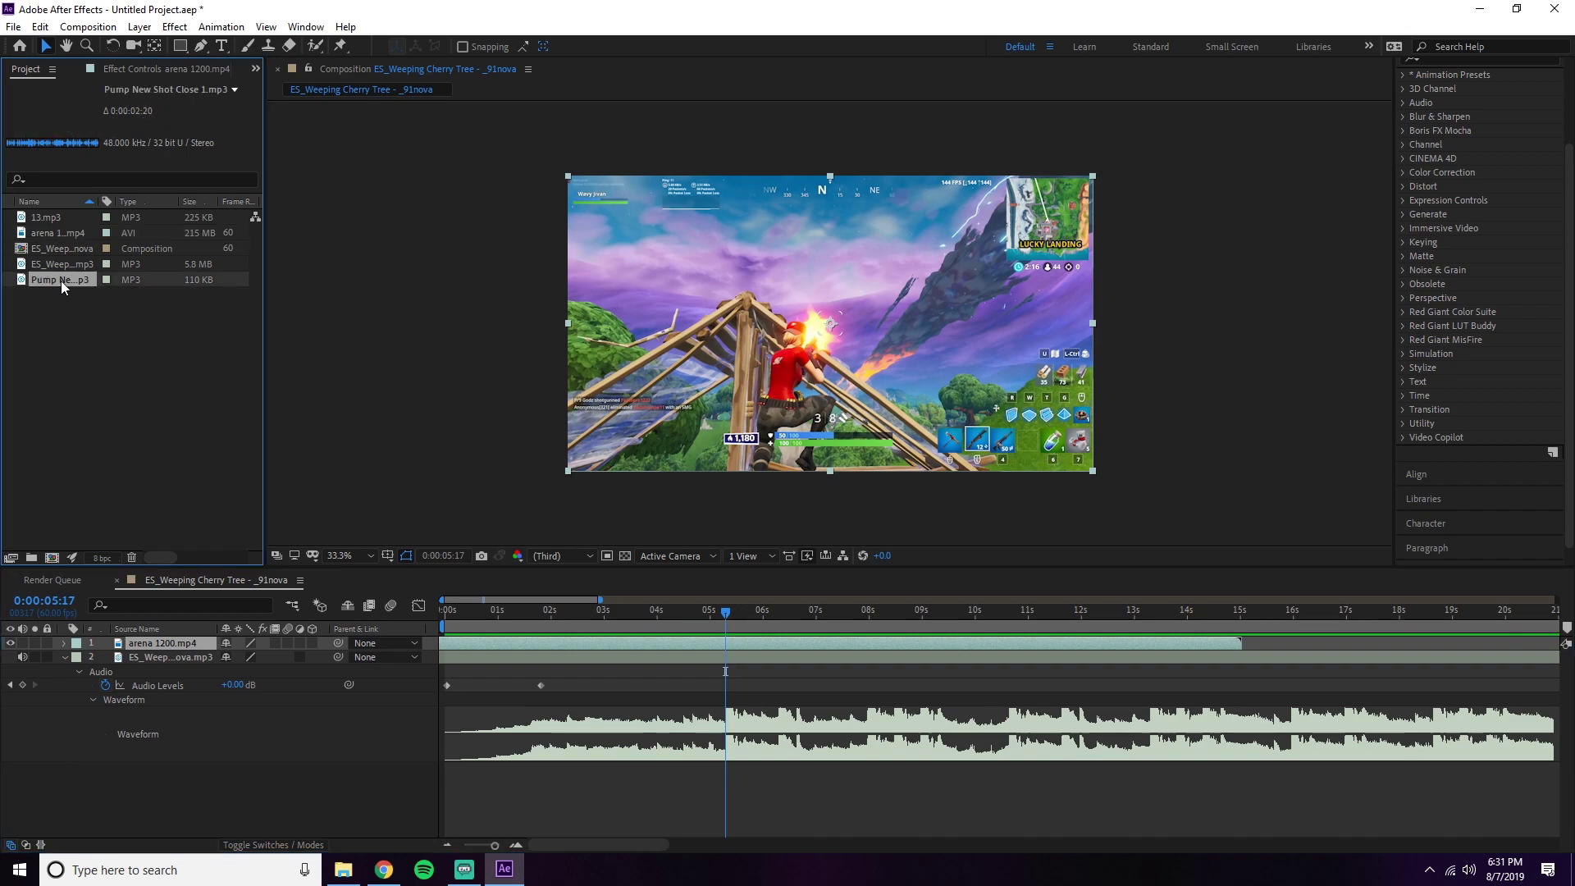
pyautogui.moveTo(51, 279); pyautogui.dragTo(725, 757)
pyautogui.moveTo(45, 217); pyautogui.dragTo(683, 779)
pyautogui.moveTo(800, 786); pyautogui.dragTo(776, 785)
# Nudge 13.mp3 slightly later and lower its Audio Levels to -3 dB
pyautogui.click(82, 791)
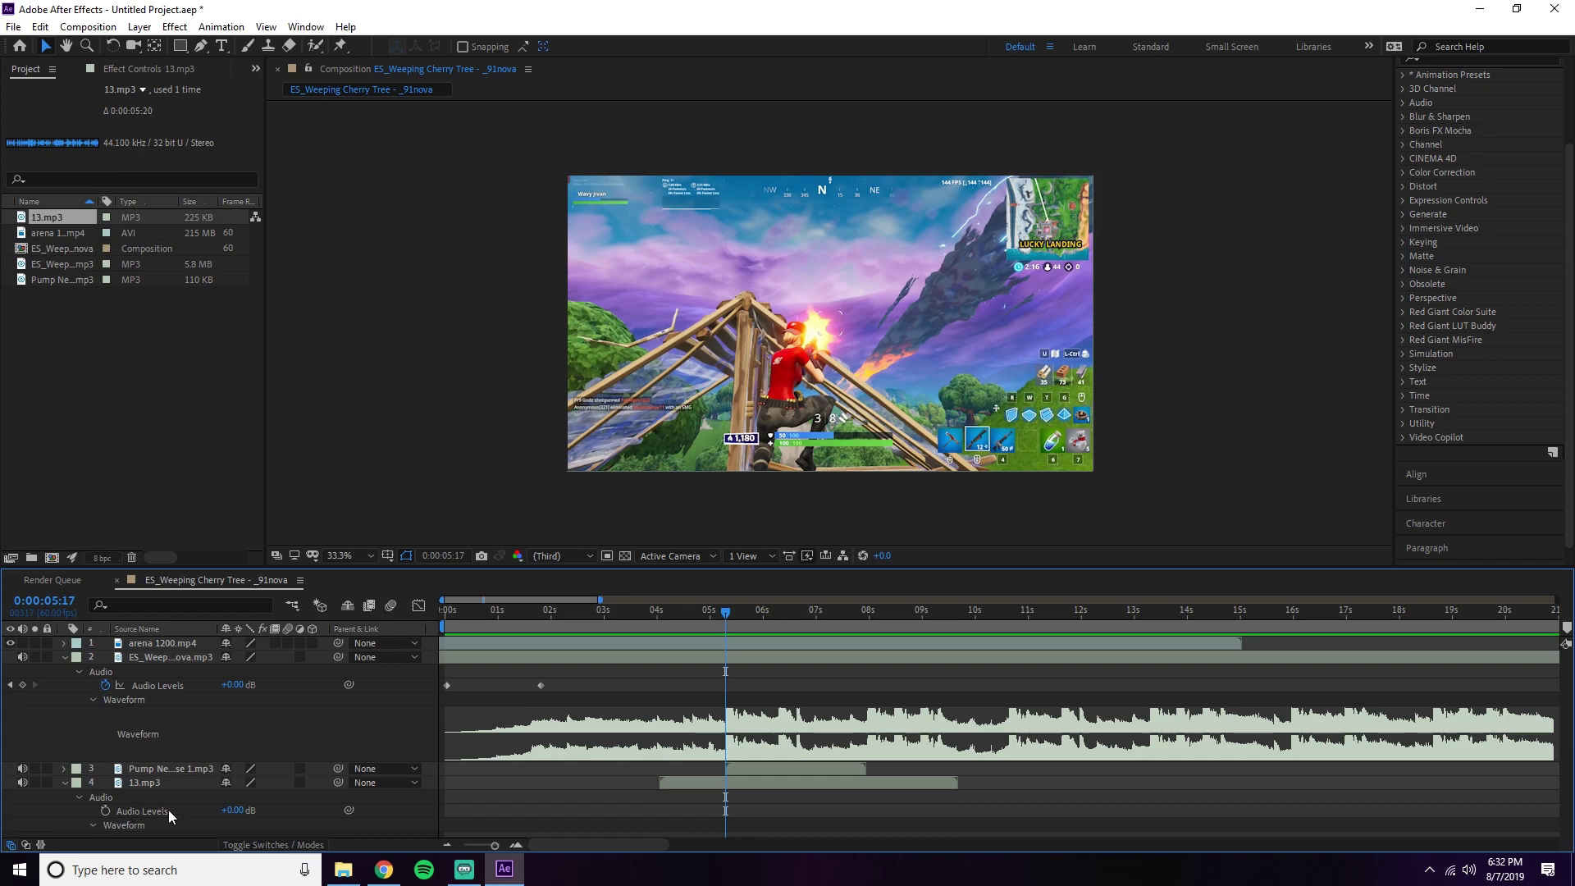
pyautogui.scroll(-2, 451, 768)
pyautogui.moveTo(766, 735); pyautogui.dragTo(771, 732)
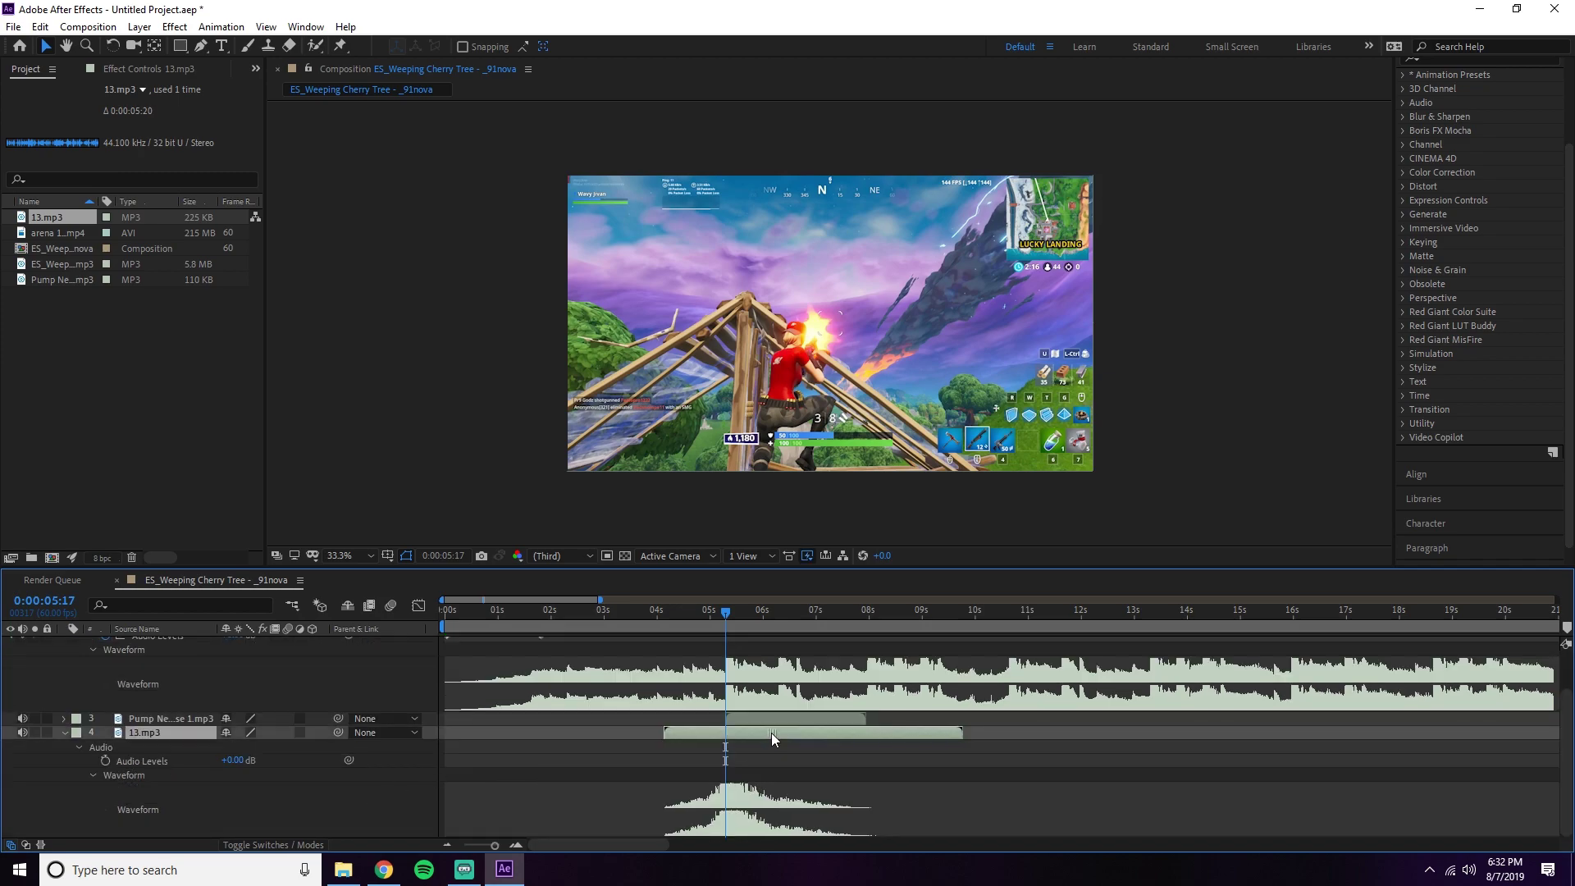
pyautogui.moveTo(234, 760); pyautogui.dragTo(226, 764)
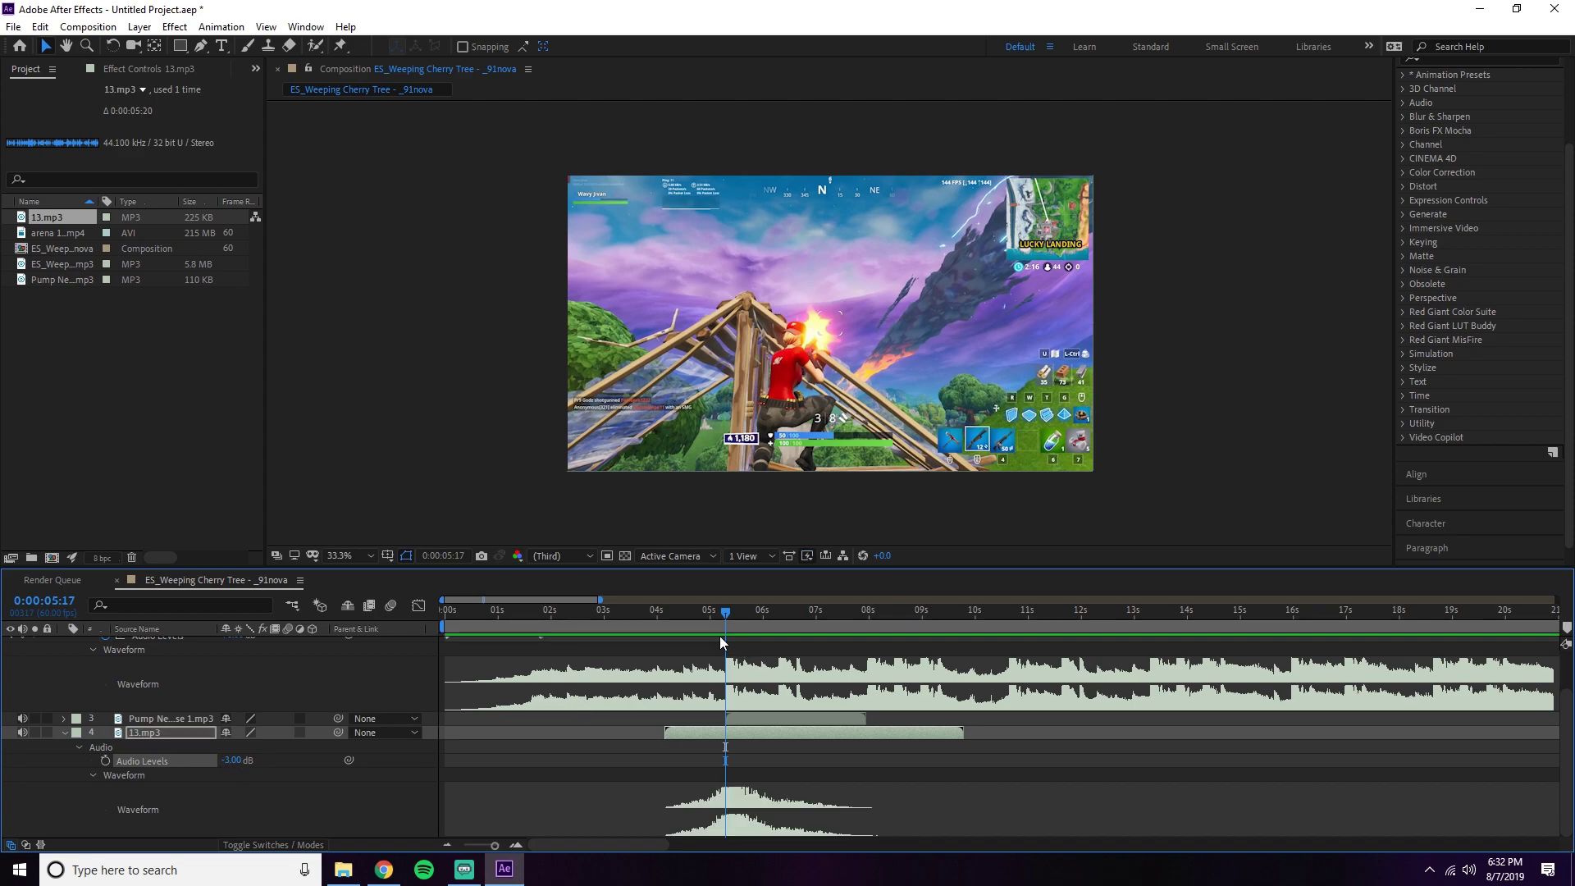
pyautogui.moveTo(676, 618); pyautogui.dragTo(444, 618)
# Fade the gameplay layer in with Opacity keyframes from 0% up to 100% by about 1.7 s
pyautogui.scroll(5, 524, 701)
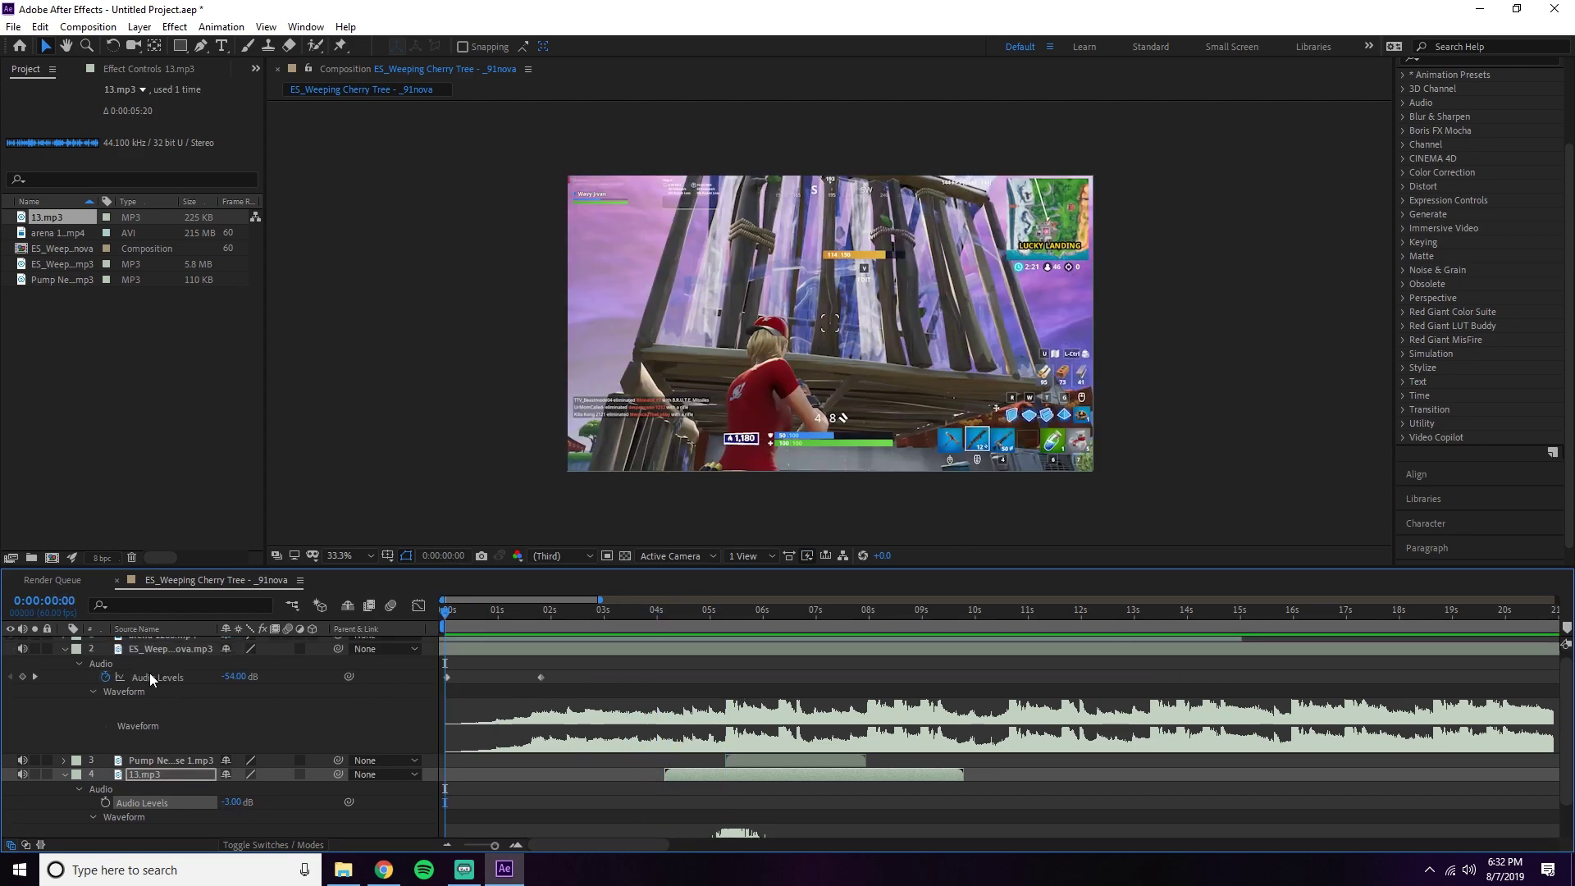
pyautogui.click(63, 643)
pyautogui.click(78, 657)
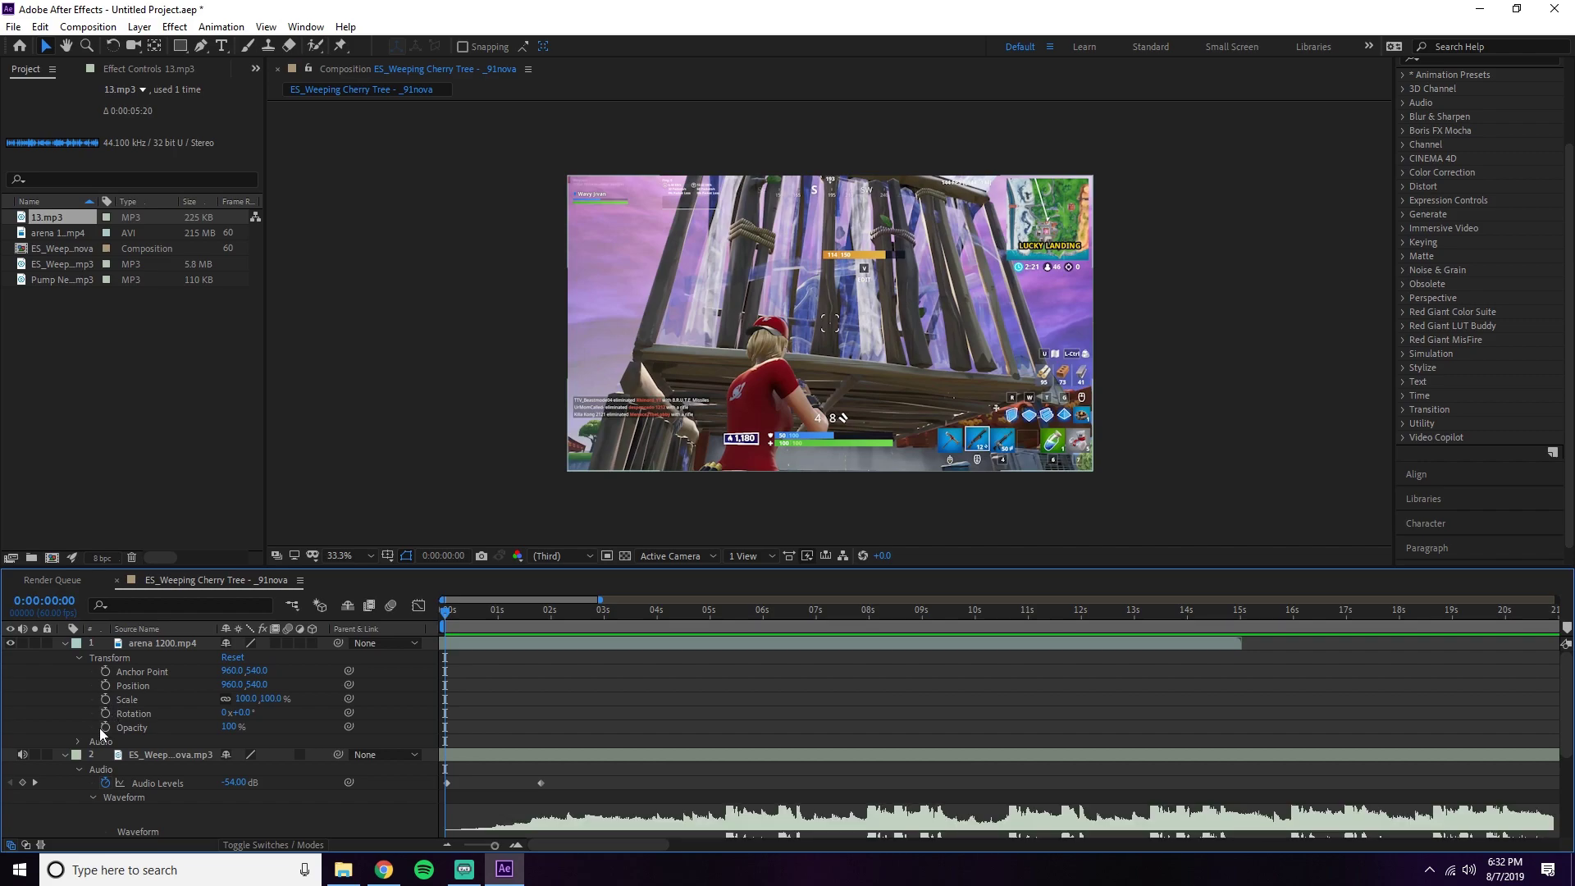
pyautogui.click(104, 726)
pyautogui.moveTo(445, 726); pyautogui.dragTo(534, 727)
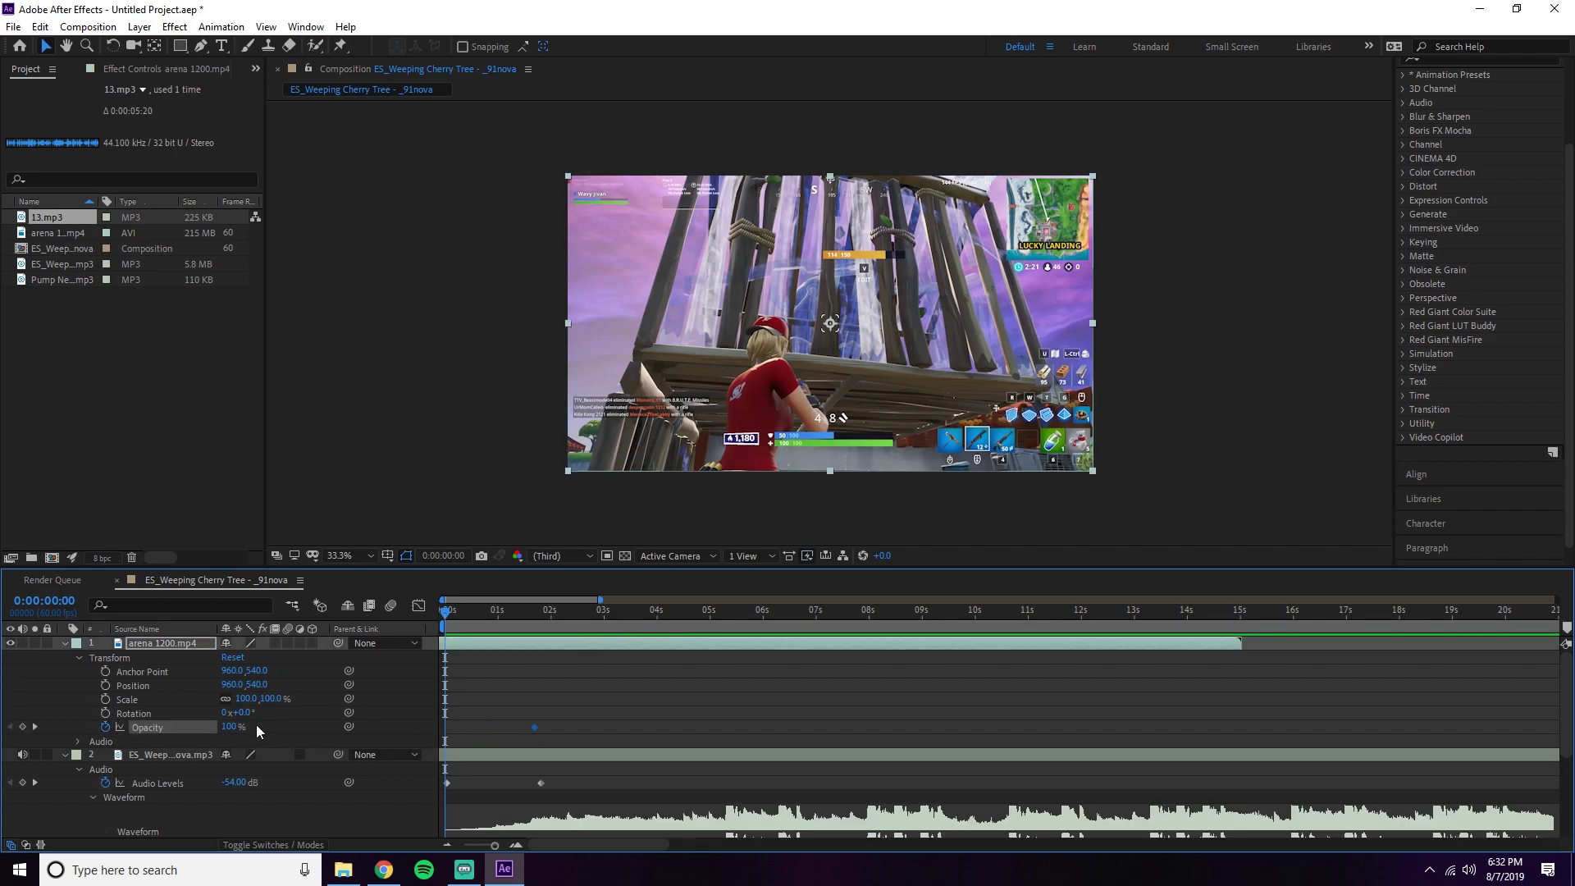
pyautogui.moveTo(232, 727); pyautogui.dragTo(164, 727)
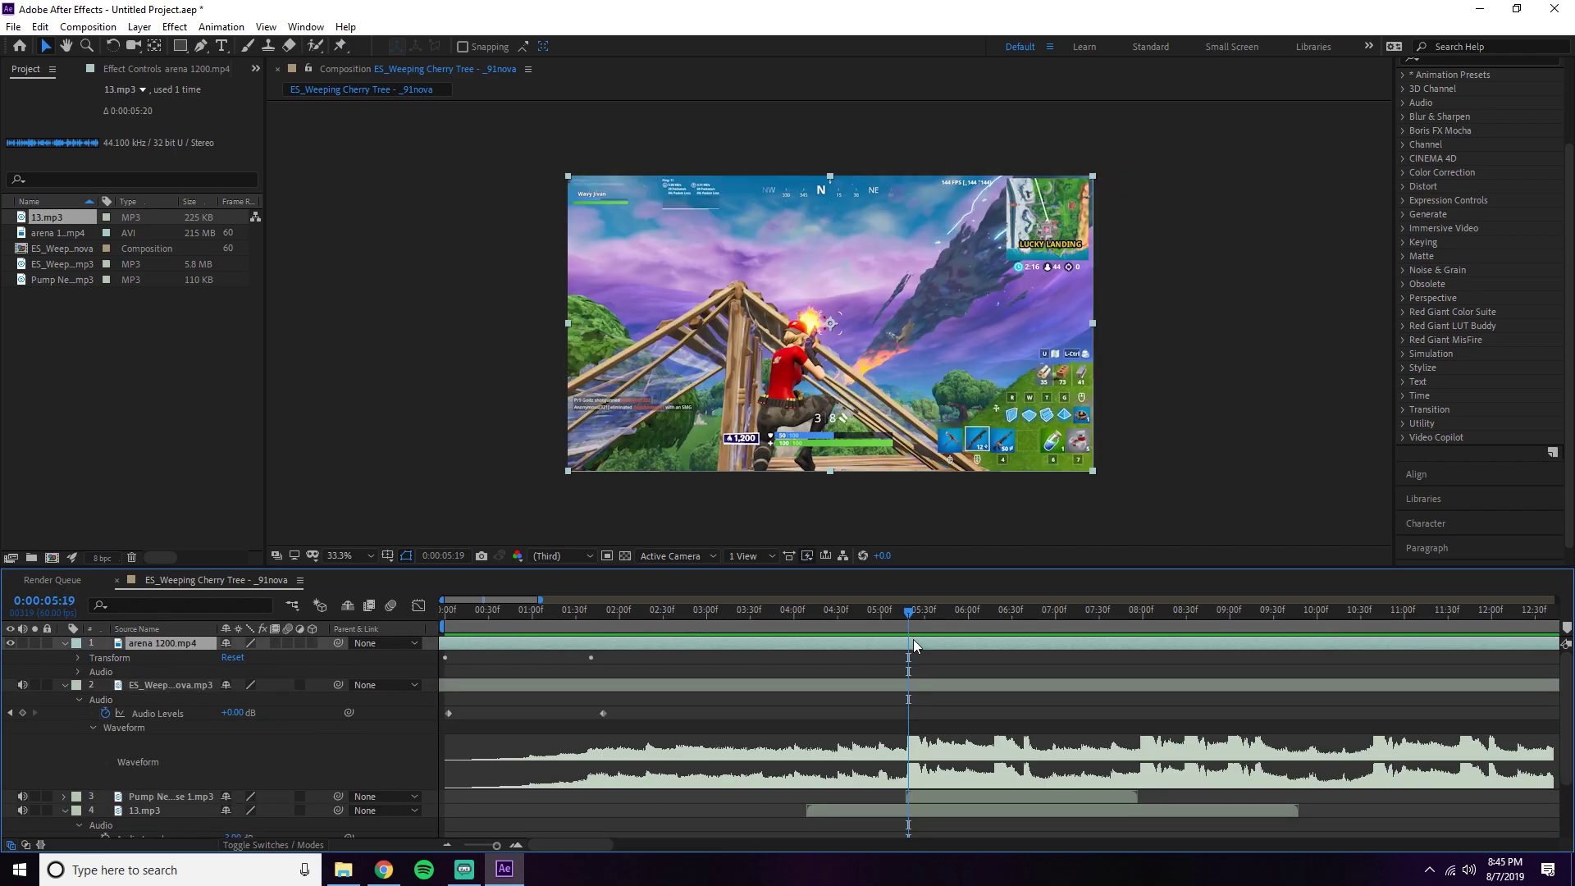
# Enable Time Remapping on arena 1200.mp4 and add a keyframe at about 5.5 seconds
pyautogui.rightClick(917, 640)
pyautogui.moveTo(1012, 284)
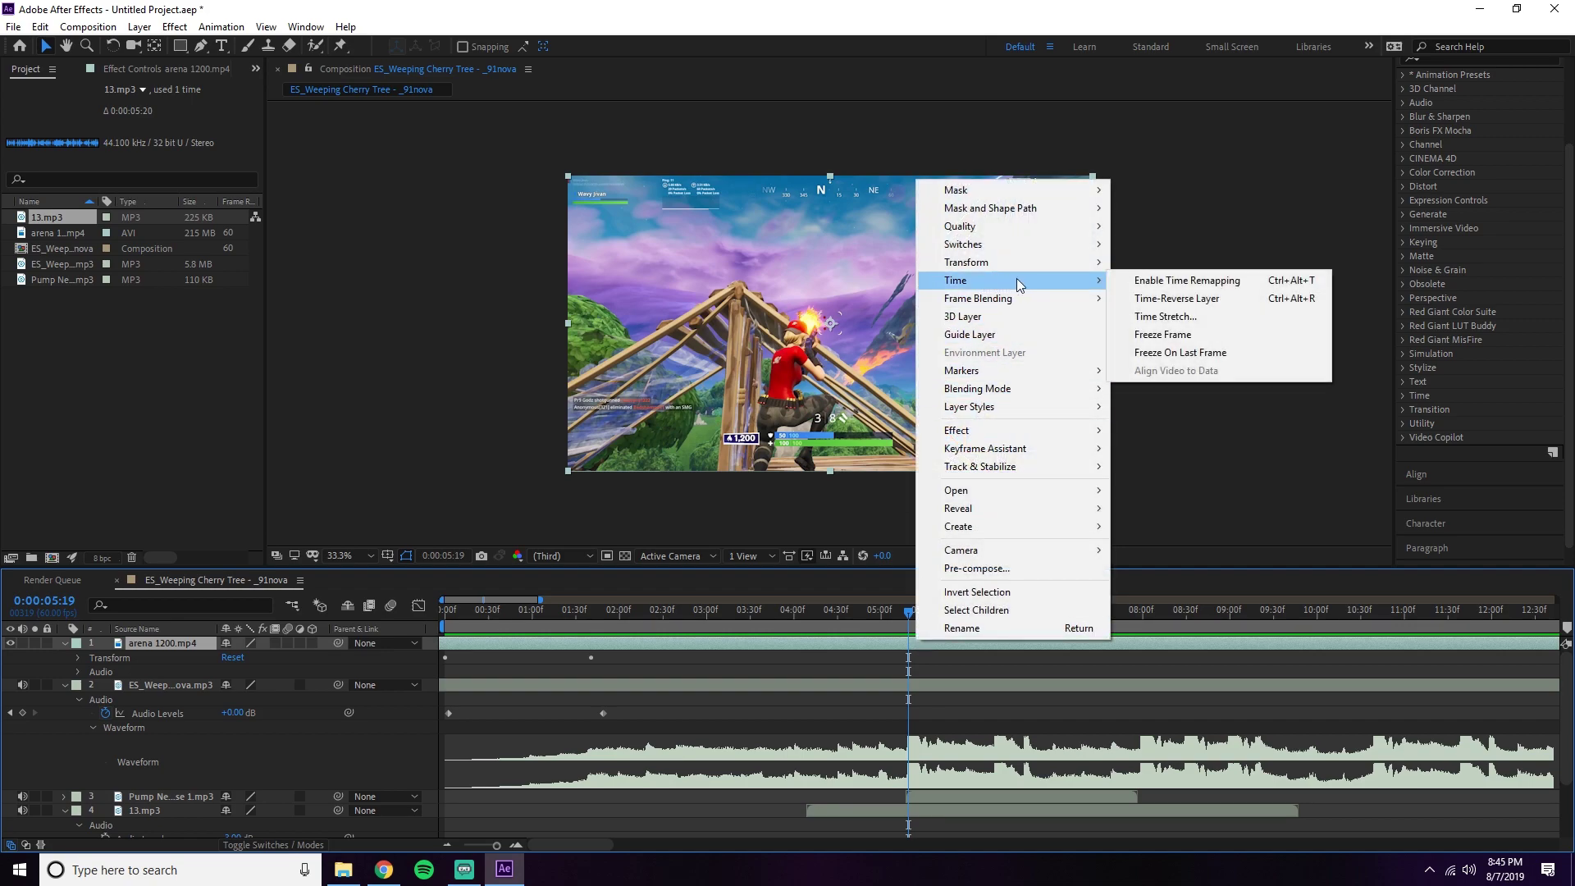
pyautogui.click(1156, 285)
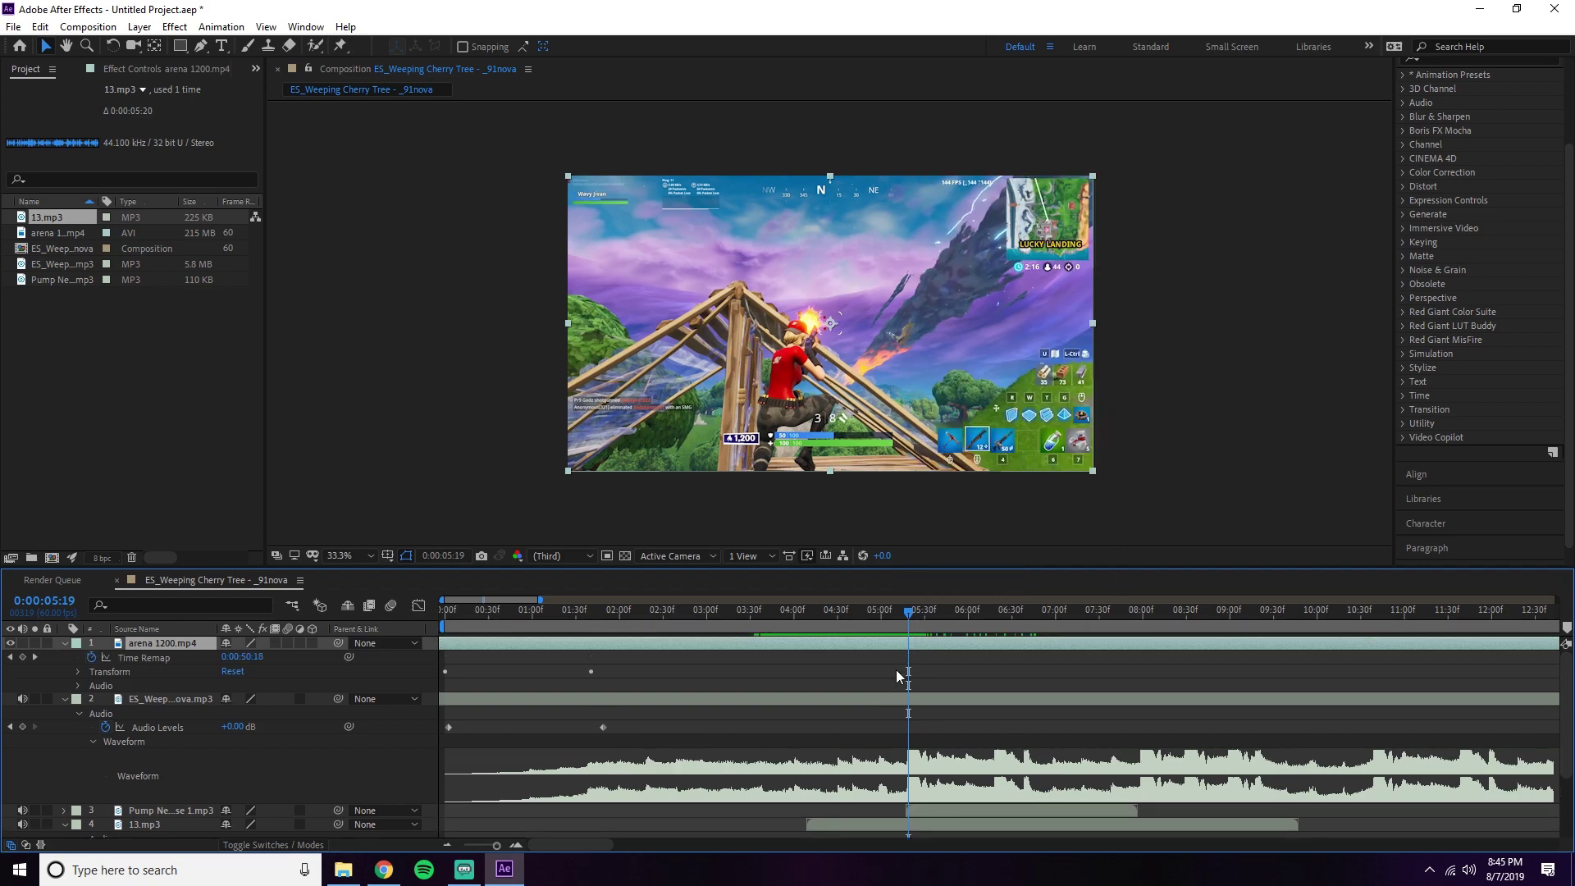
pyautogui.moveTo(909, 614); pyautogui.dragTo(1116, 663)
pyautogui.click(23, 658)
# Apply Easy Ease Out to the first Time Remap keyframe and show the value graph
pyautogui.rightClick(920, 658)
pyautogui.moveTo(985, 645)
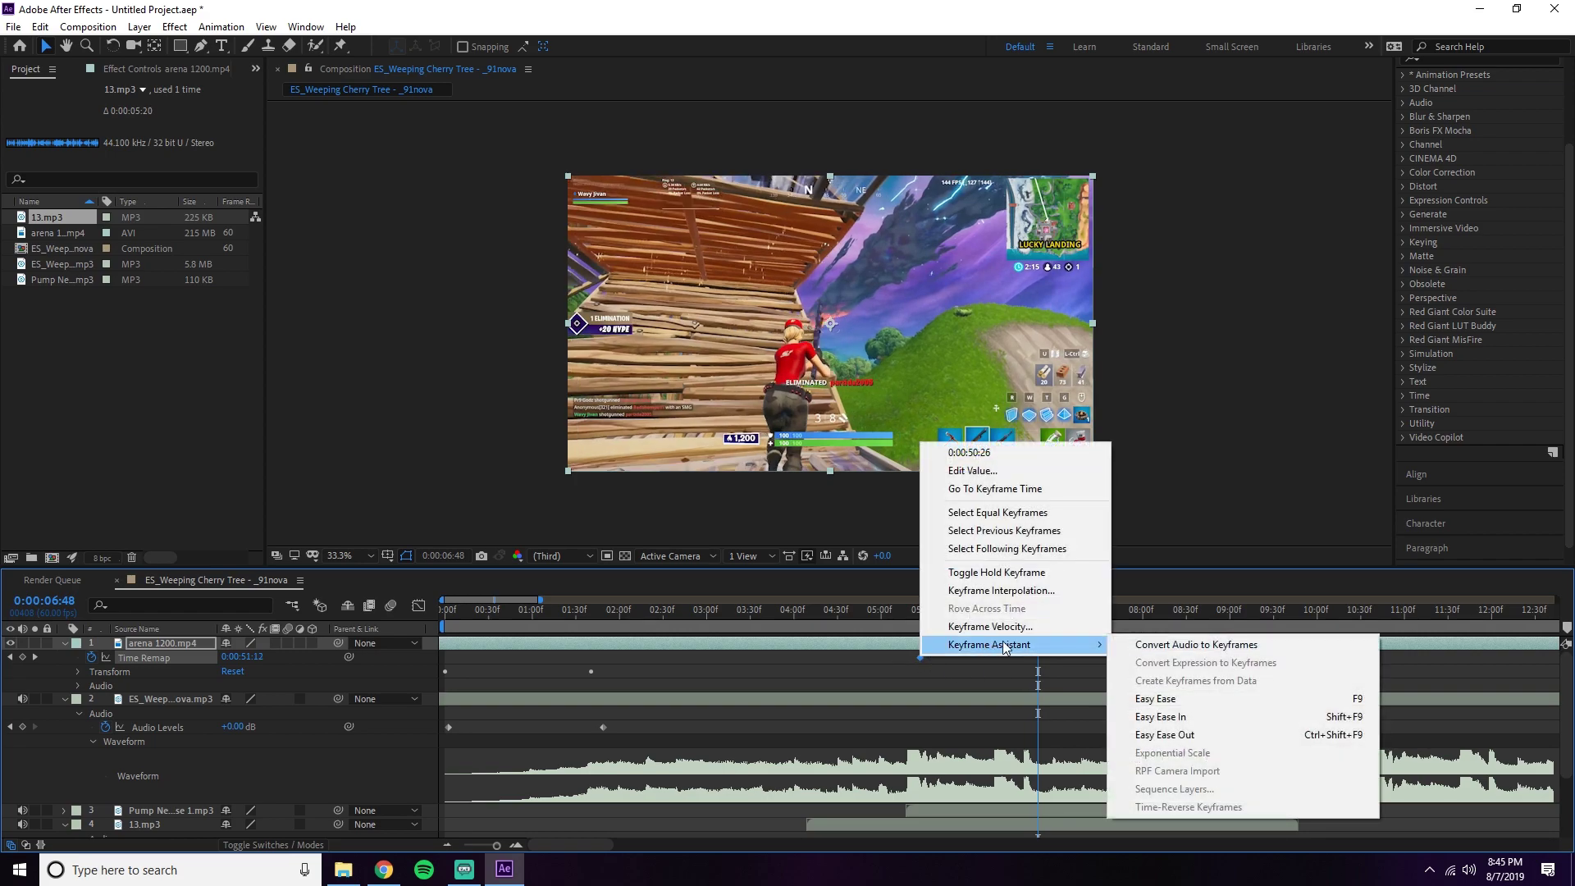
pyautogui.click(1165, 735)
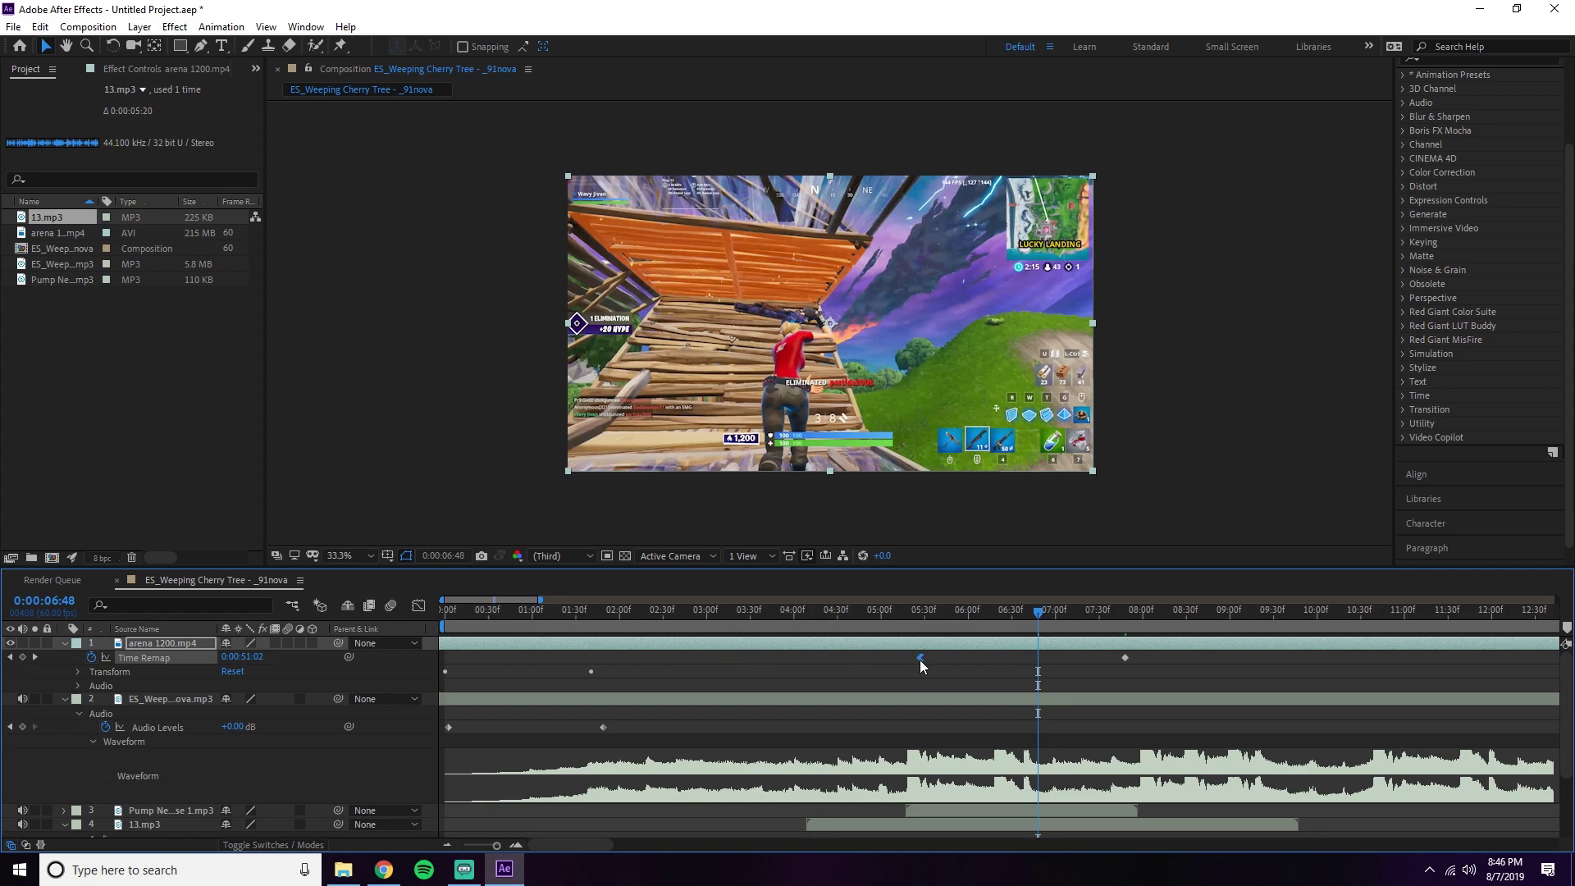
pyautogui.click(158, 662)
pyautogui.click(419, 607)
# Drag the Time Remap Bezier handle for a smoother ramp and preview the frames around 0:00:05:30
pyautogui.moveTo(977, 734)
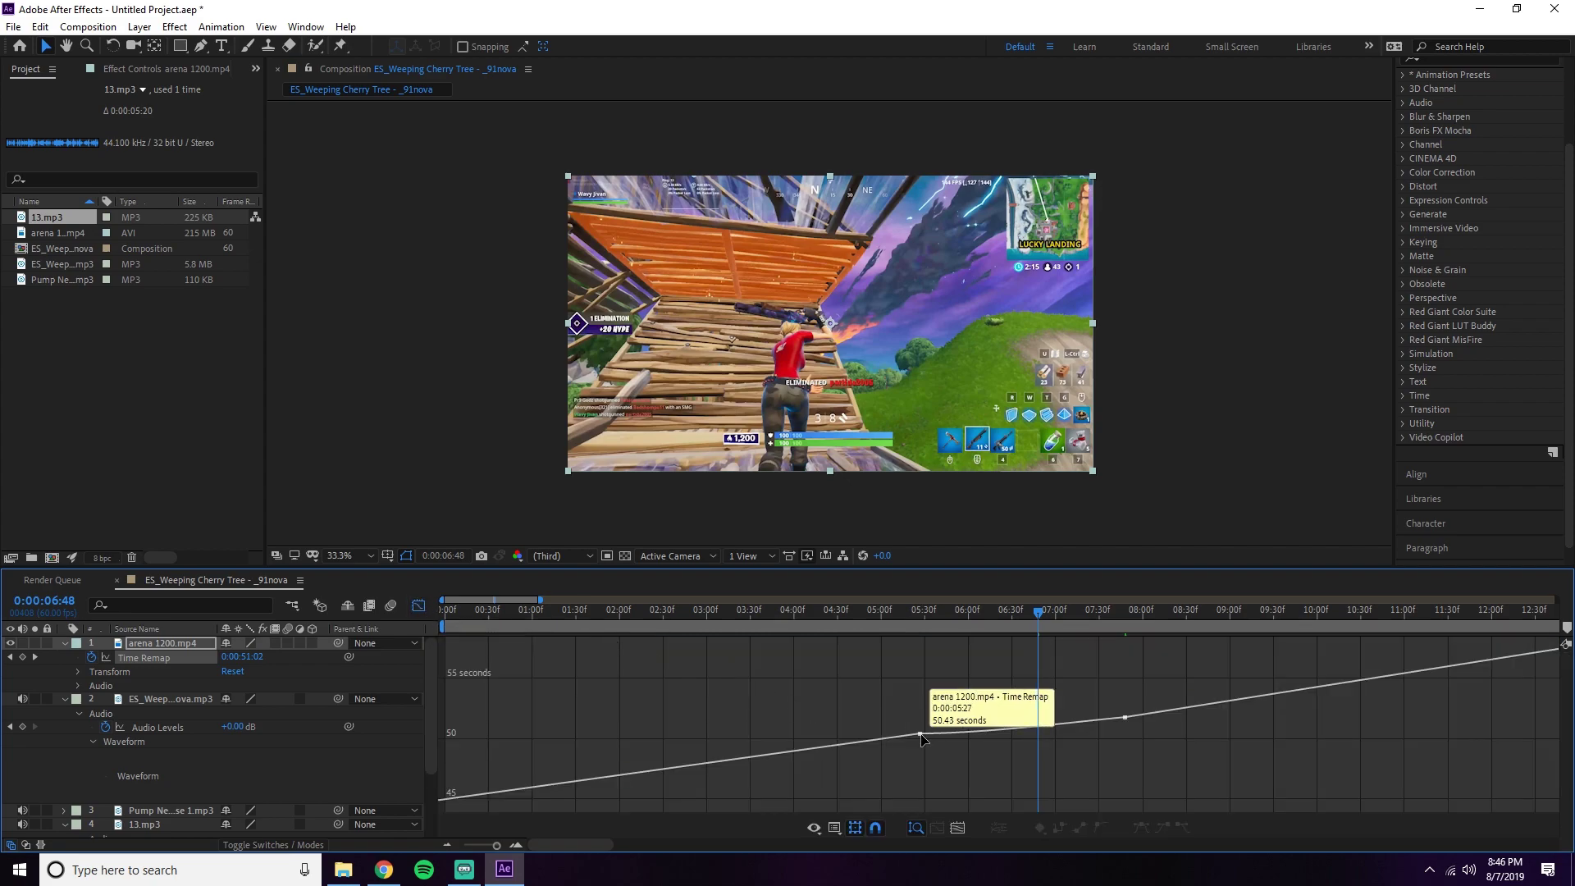
pyautogui.moveTo(987, 736)
pyautogui.mouseDown()
pyautogui.moveTo(970, 736)
pyautogui.moveTo(966, 712)
pyautogui.moveTo(972, 741)
pyautogui.moveTo(965, 711)
pyautogui.moveTo(969, 726)
pyautogui.moveTo(924, 737)
pyautogui.moveTo(954, 718)
pyautogui.moveTo(961, 733)
pyautogui.mouseUp()
pyautogui.press('j')
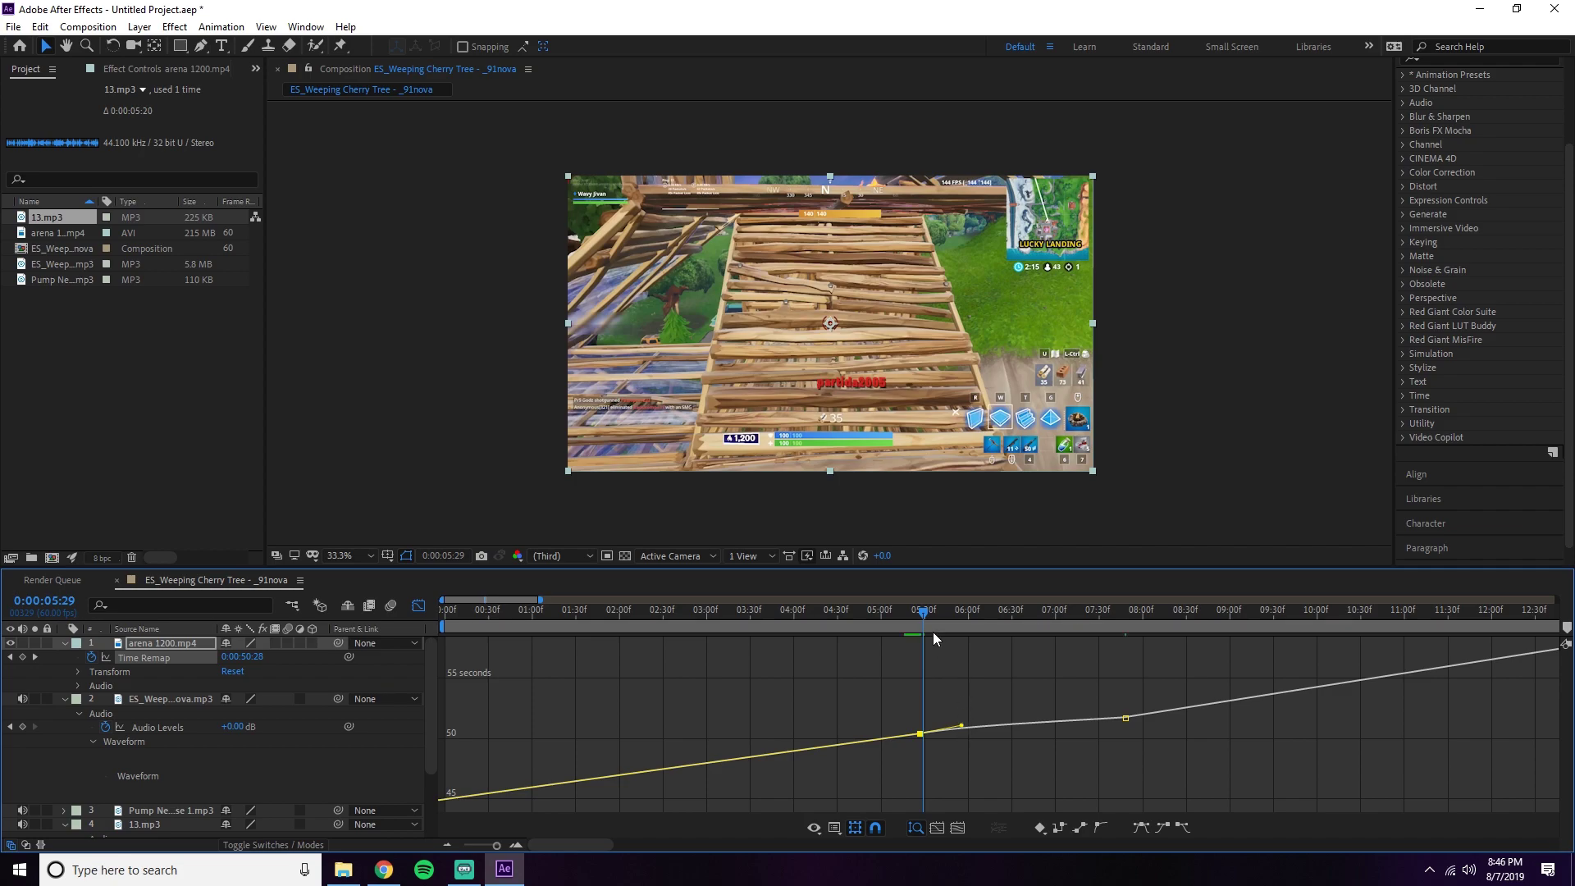
pyautogui.moveTo(922, 617); pyautogui.dragTo(924, 617)
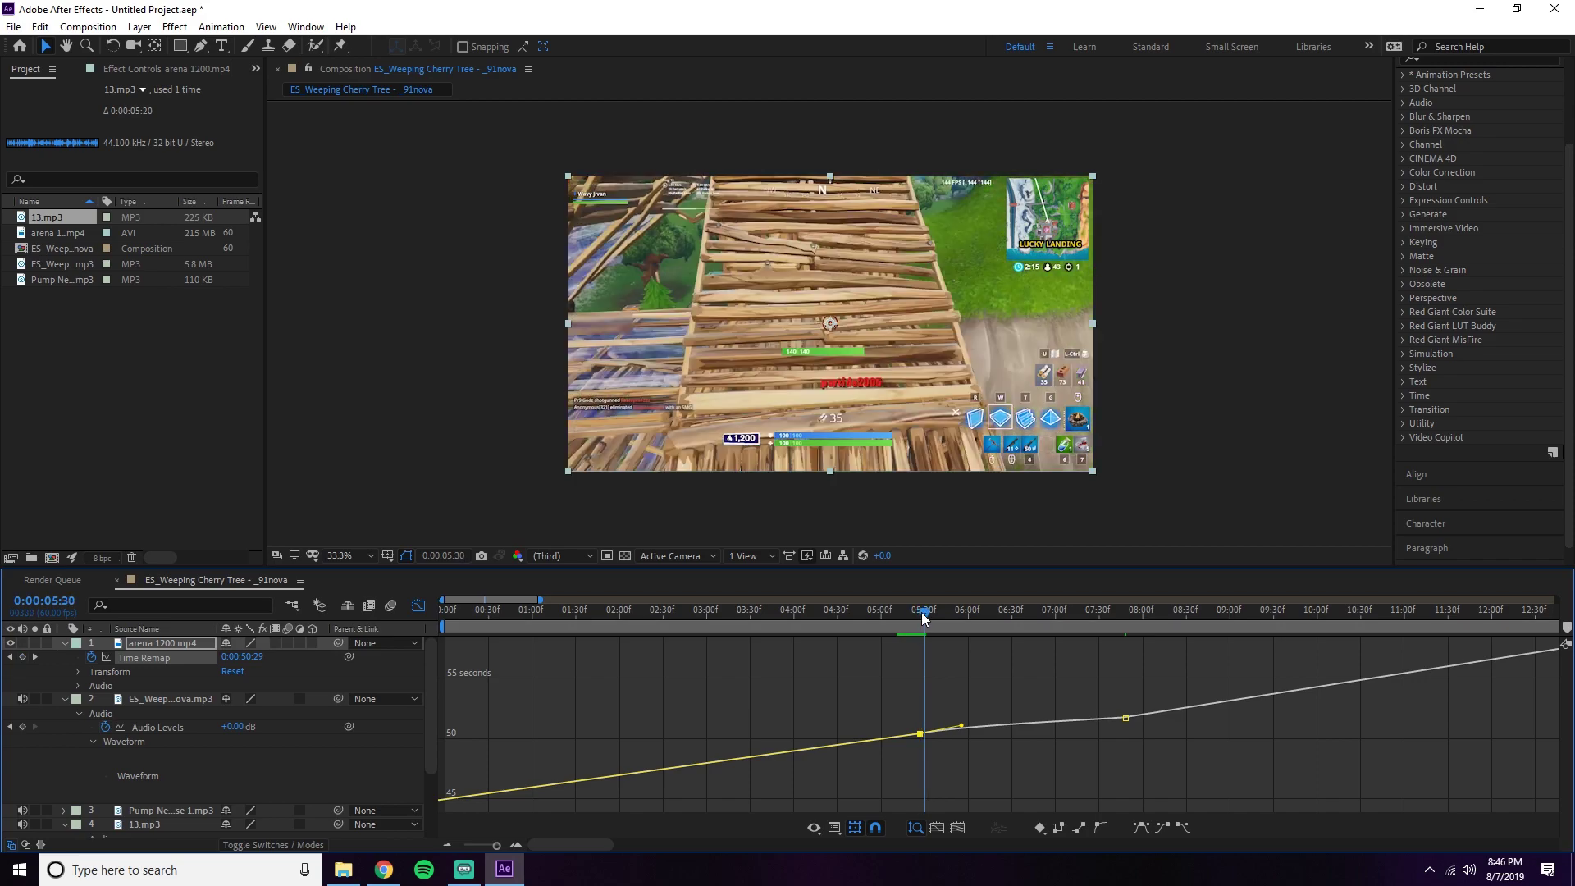
pyautogui.click(917, 735)
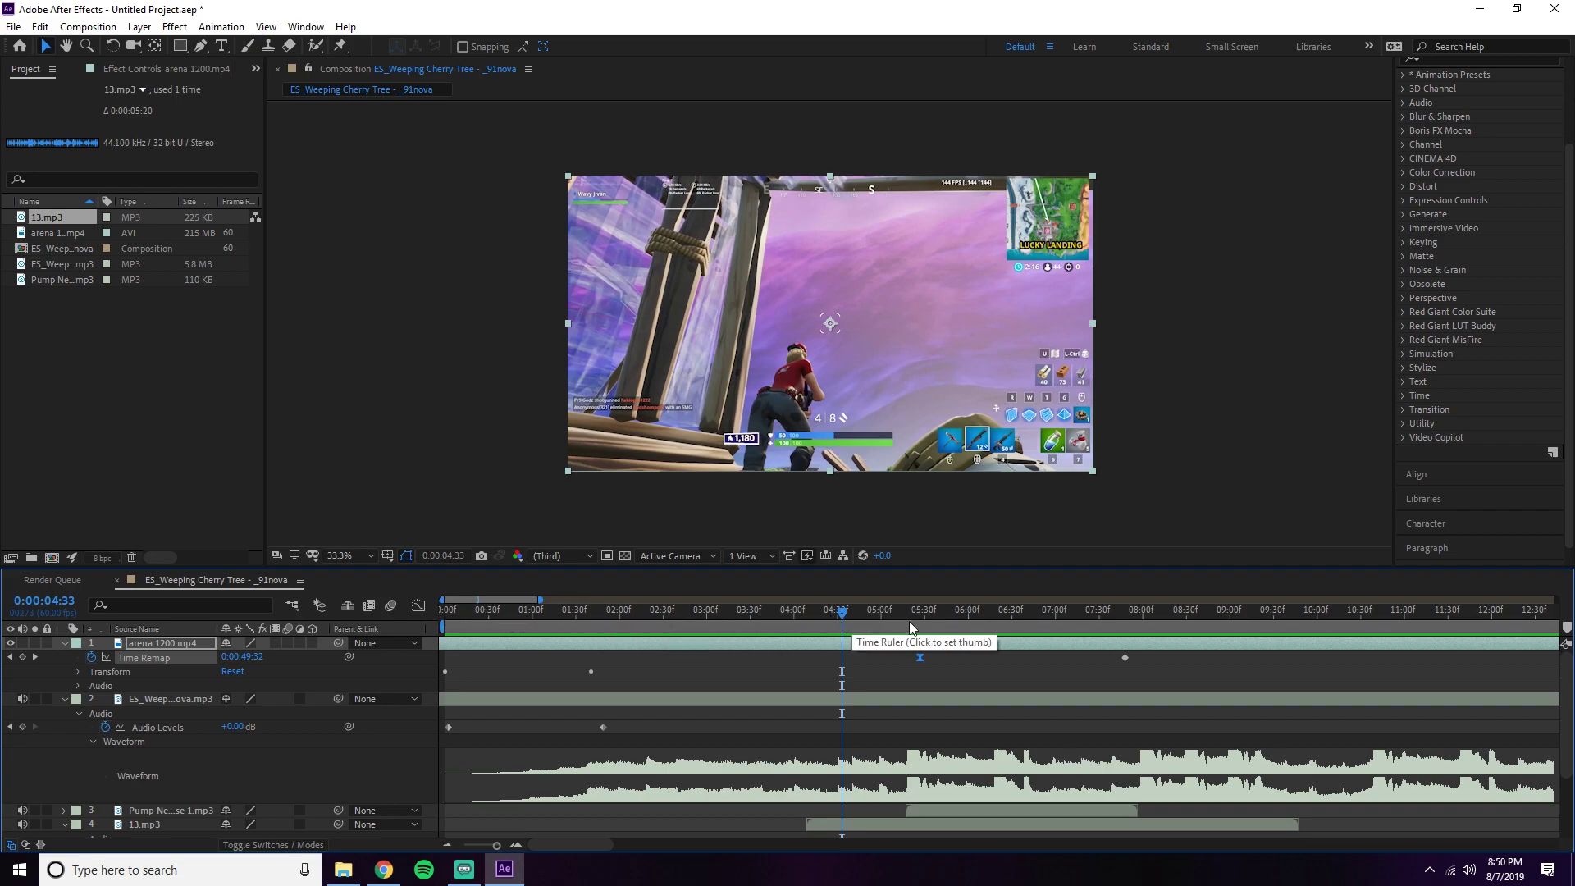
# At 0:00:02:46, create a 1920×1080 black solid named Black Solid 1 via Layer > New > Solid
pyautogui.moveTo(797, 617); pyautogui.dragTo(686, 617)
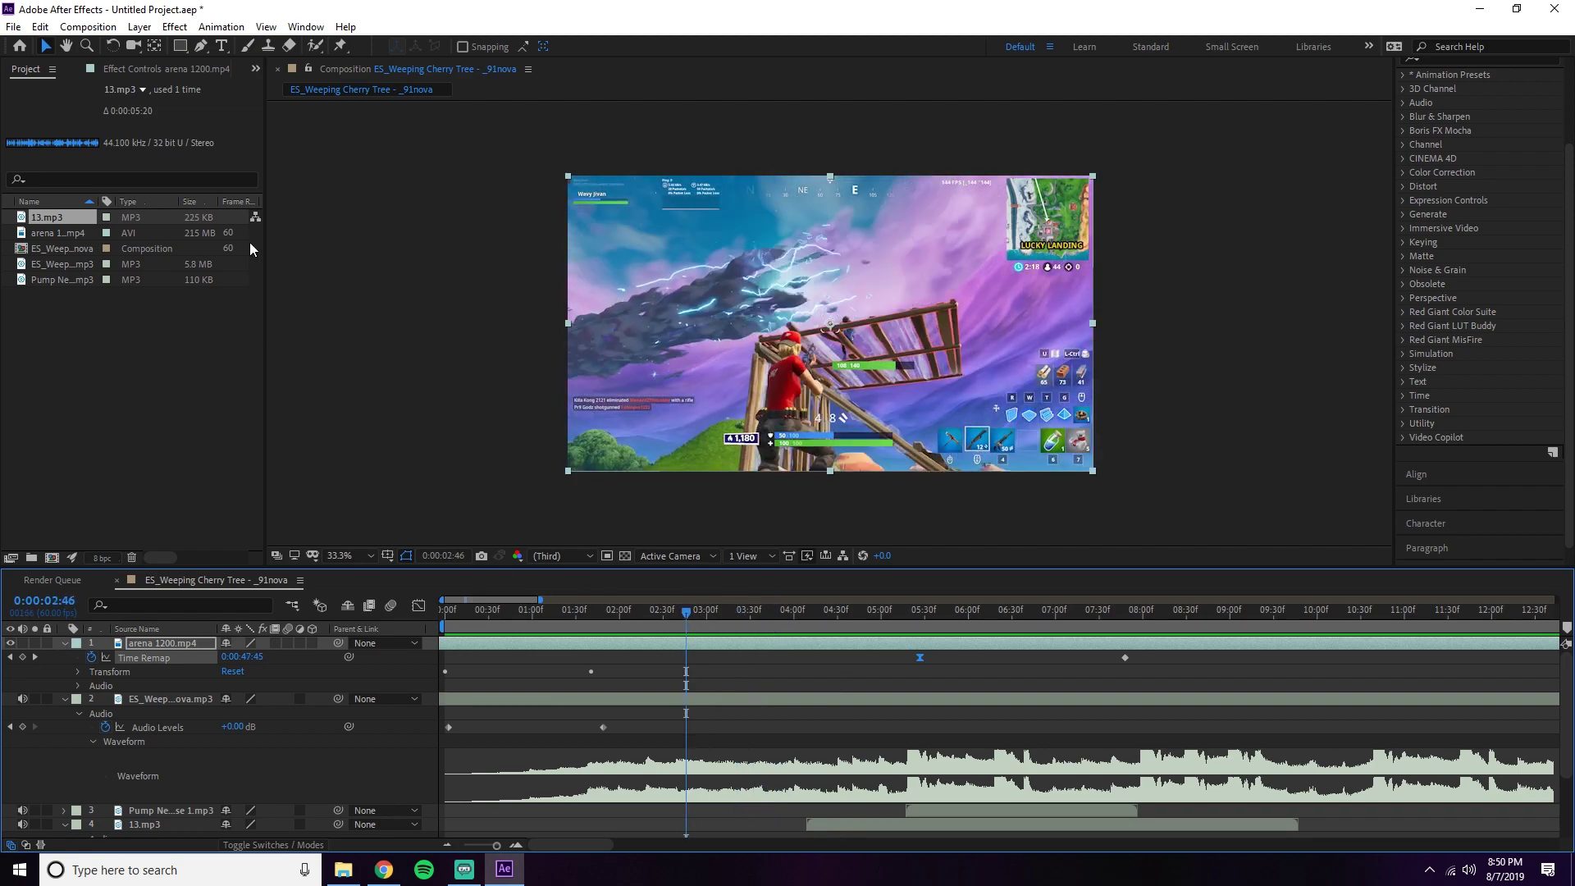
pyautogui.click(140, 27)
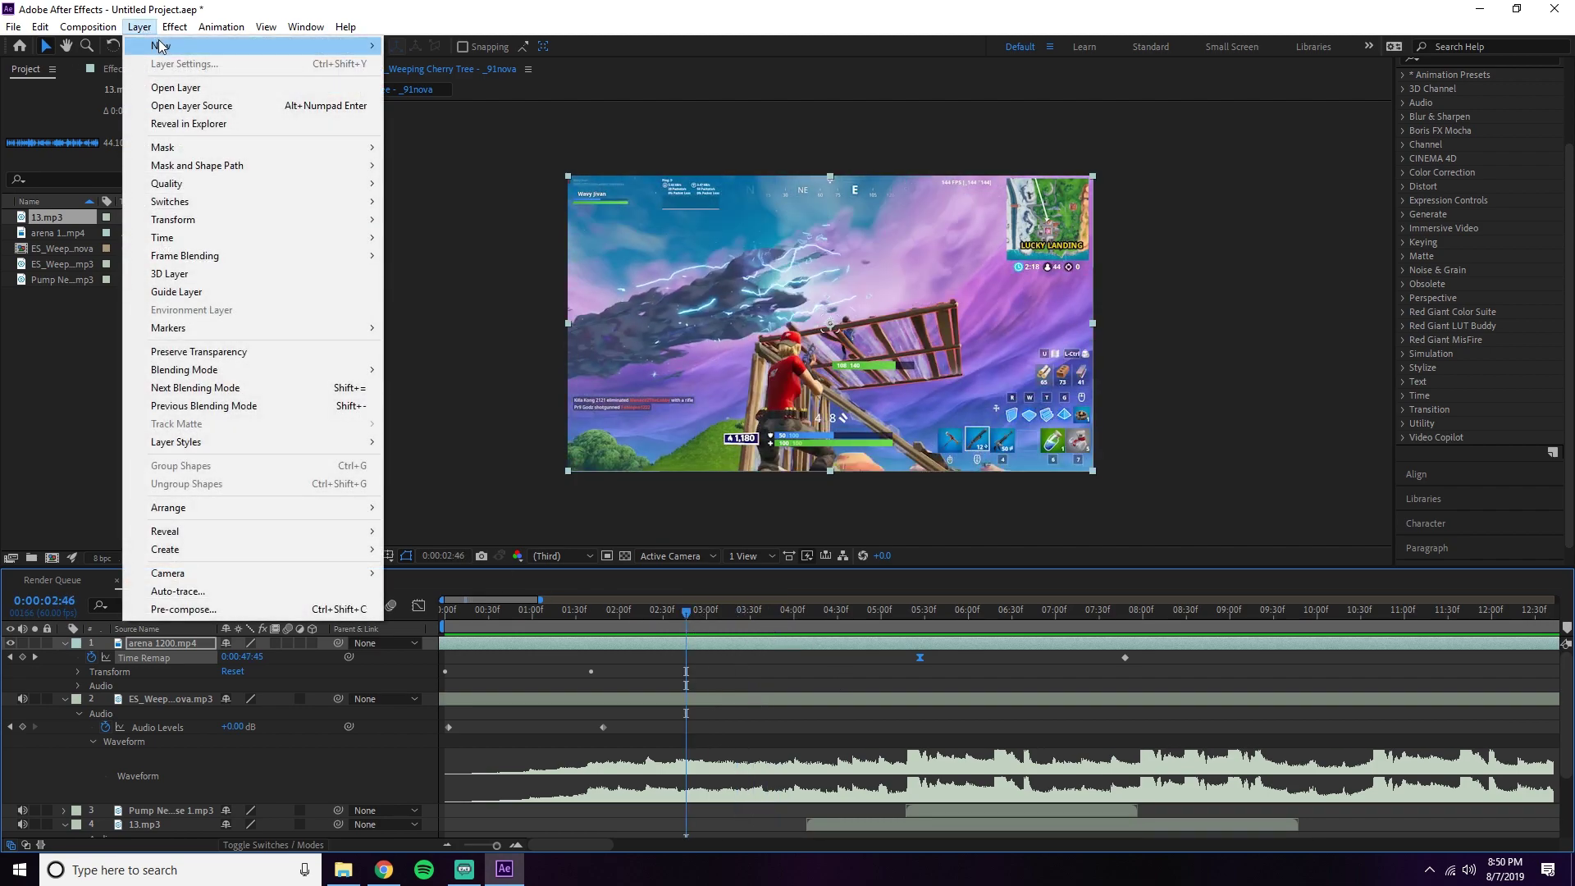
pyautogui.moveTo(165, 46)
pyautogui.click(140, 27)
pyautogui.click(140, 27)
pyautogui.moveTo(339, 47)
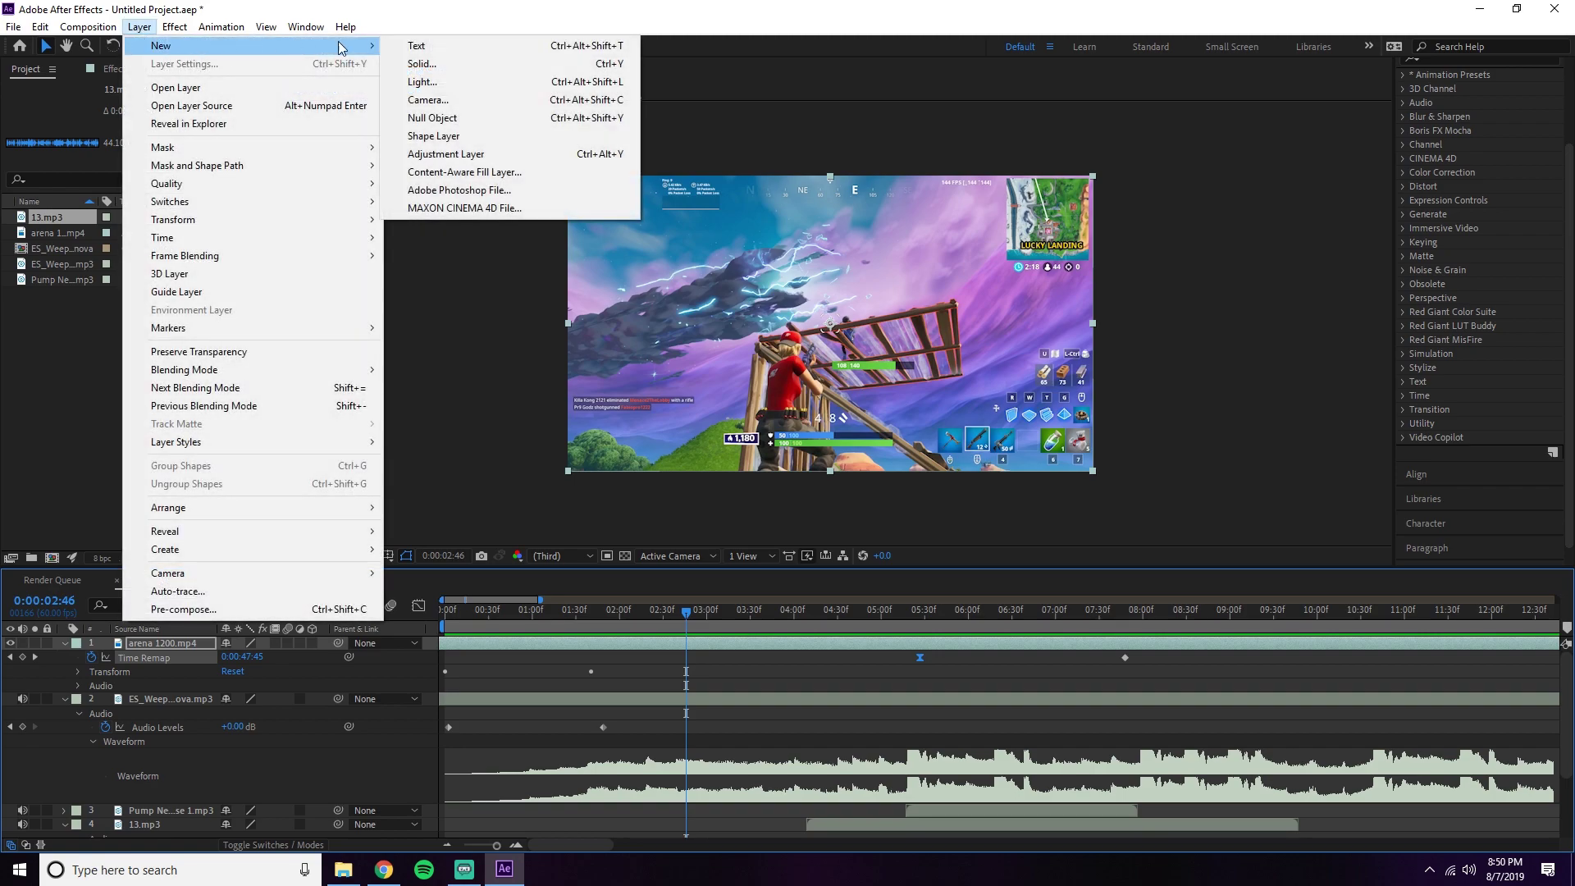
pyautogui.click(457, 67)
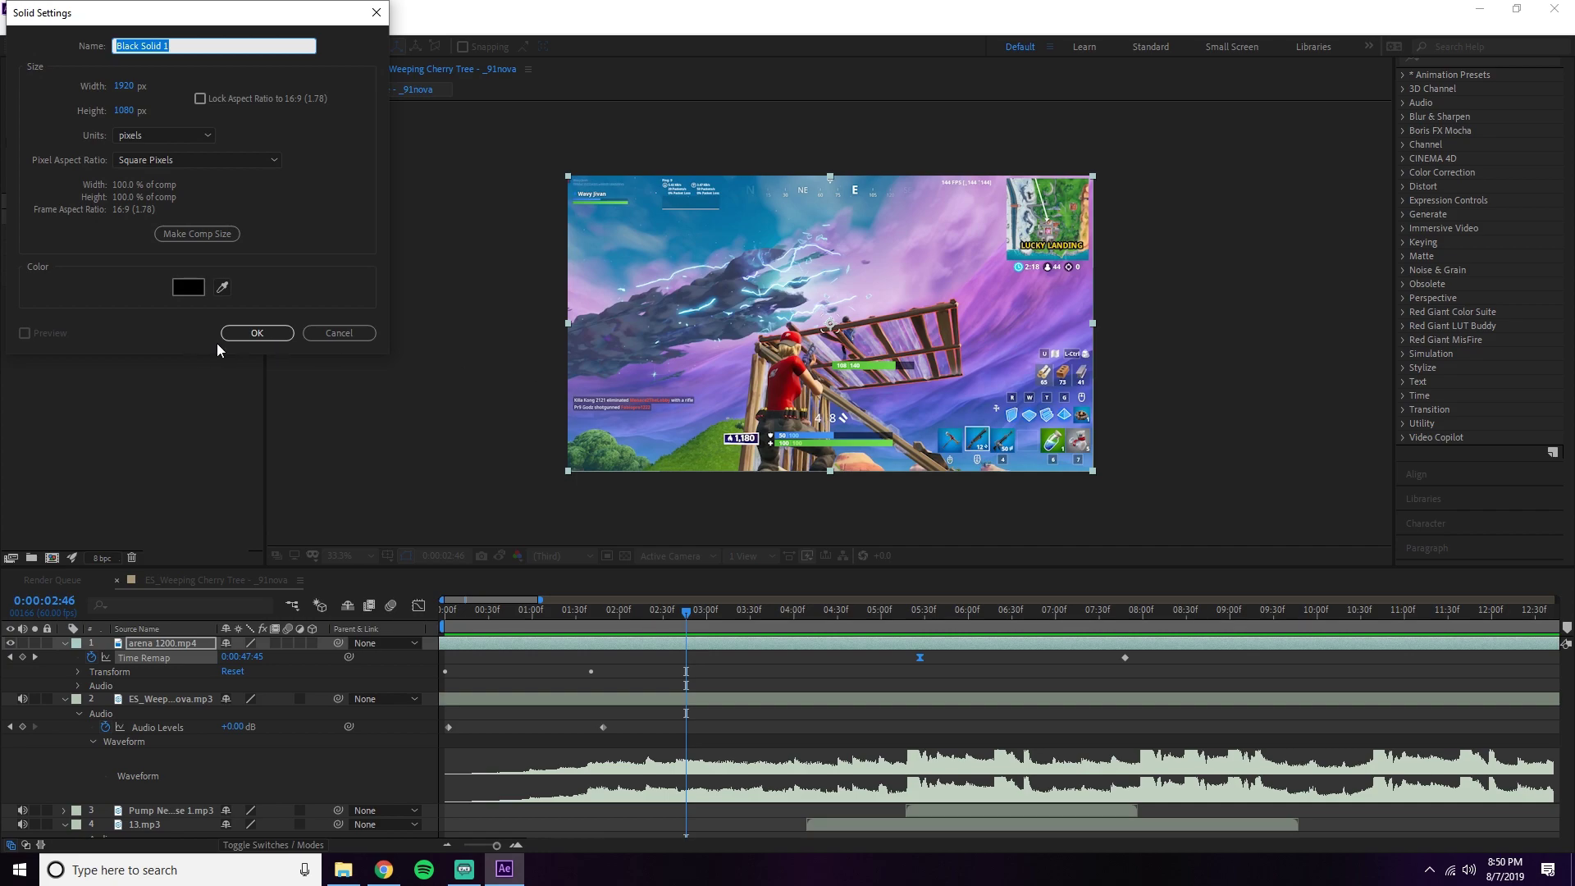
pyautogui.click(188, 289)
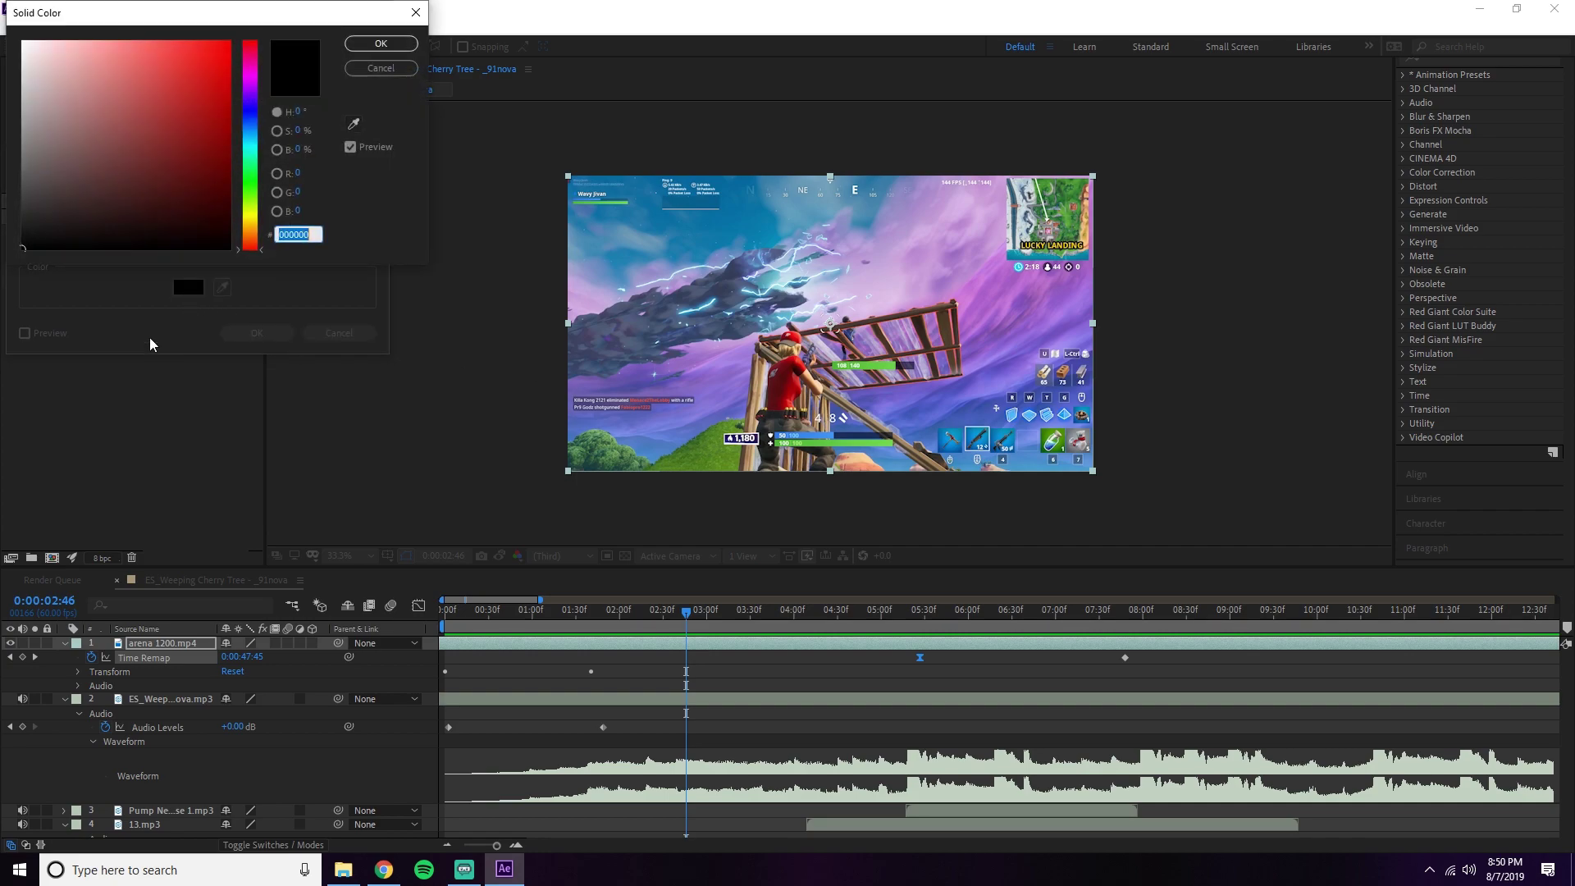
pyautogui.click(381, 44)
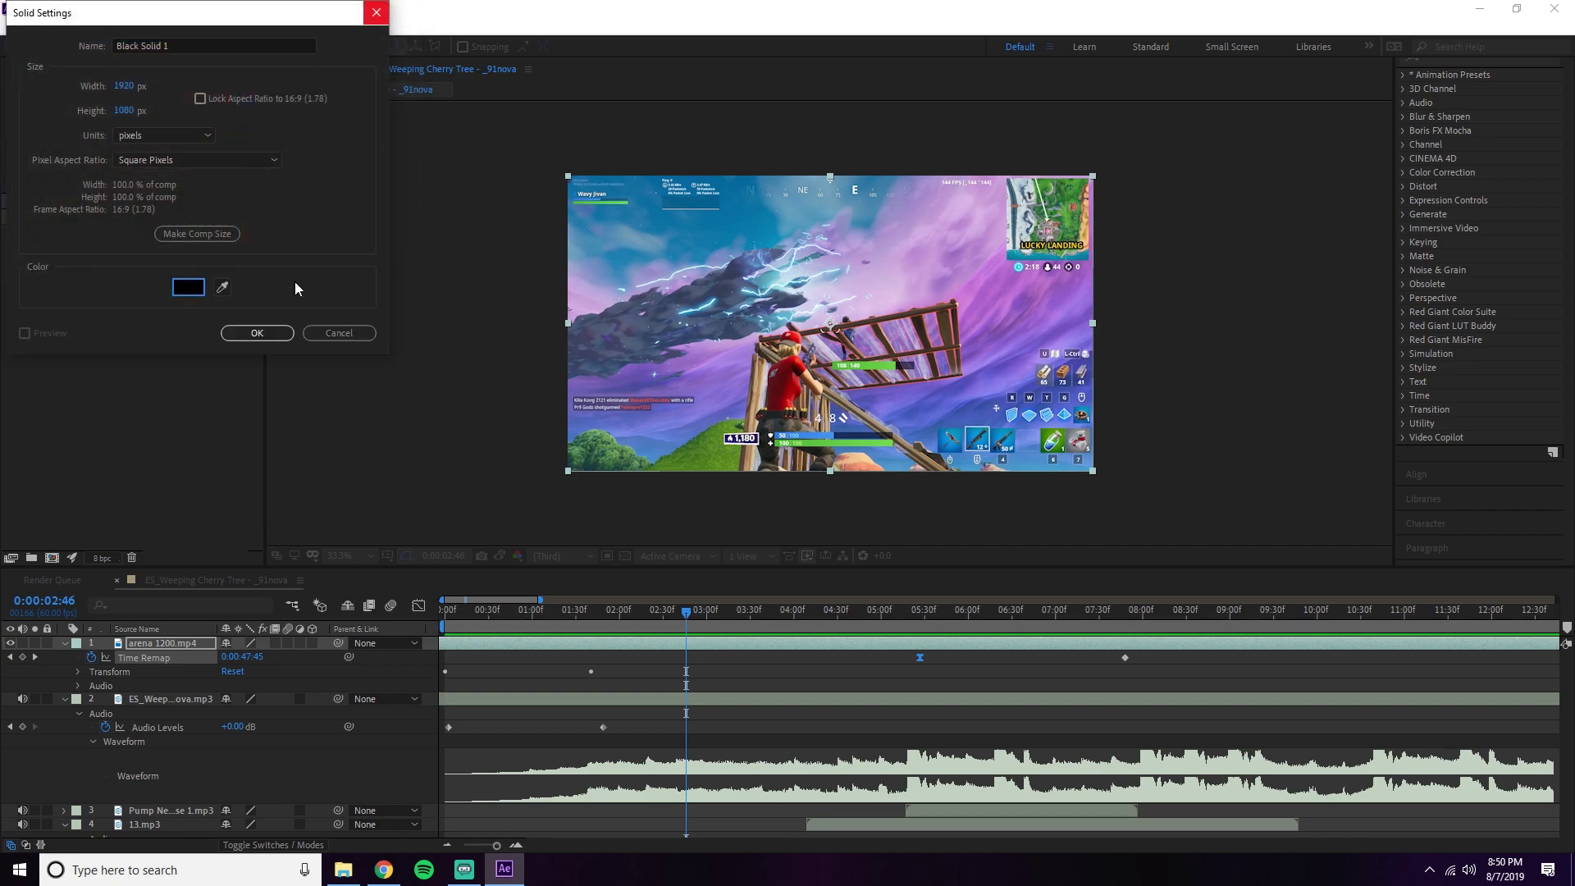
pyautogui.click(257, 333)
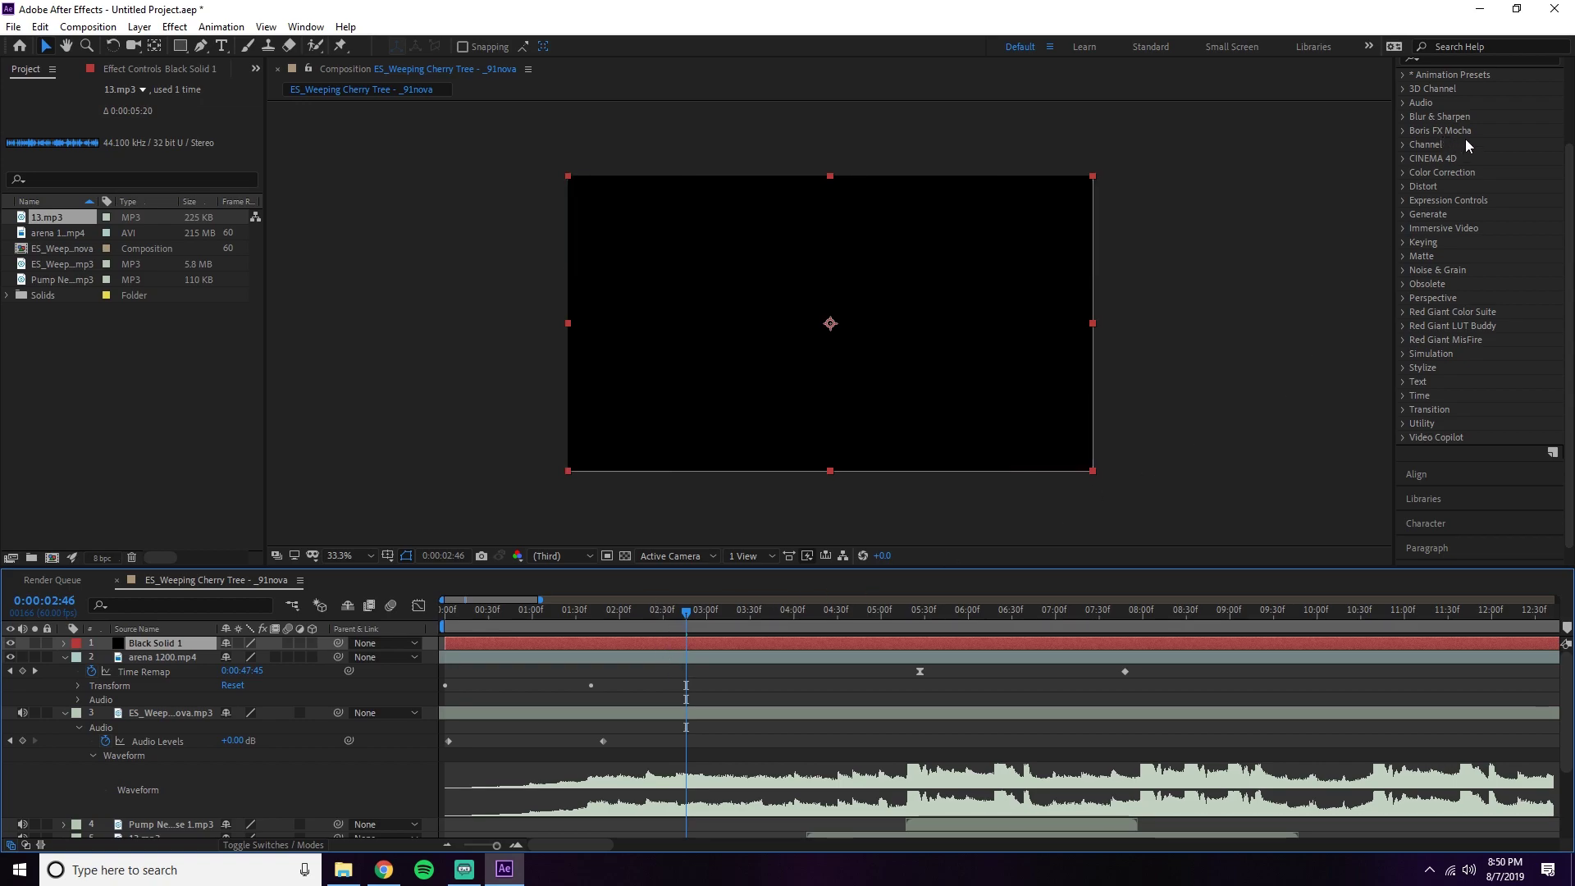
pyautogui.scroll(3, 1466, 140)
pyautogui.click(1456, 157)
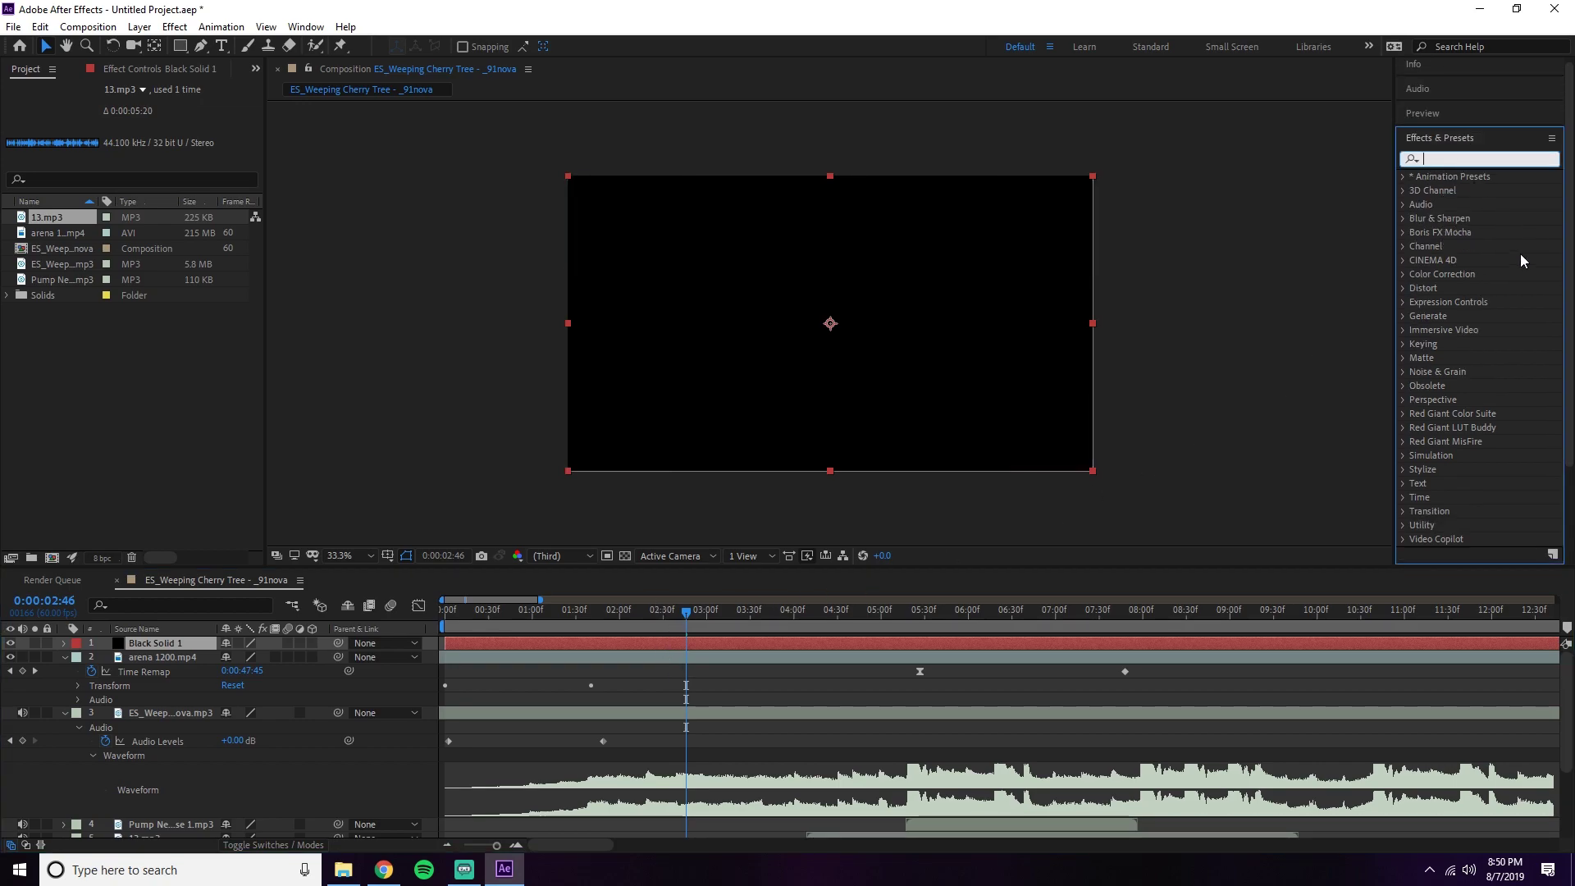
# Apply CC Jaws to Black Solid 1 with Completion 90% and Height 0%
pyautogui.write('cc jaw')
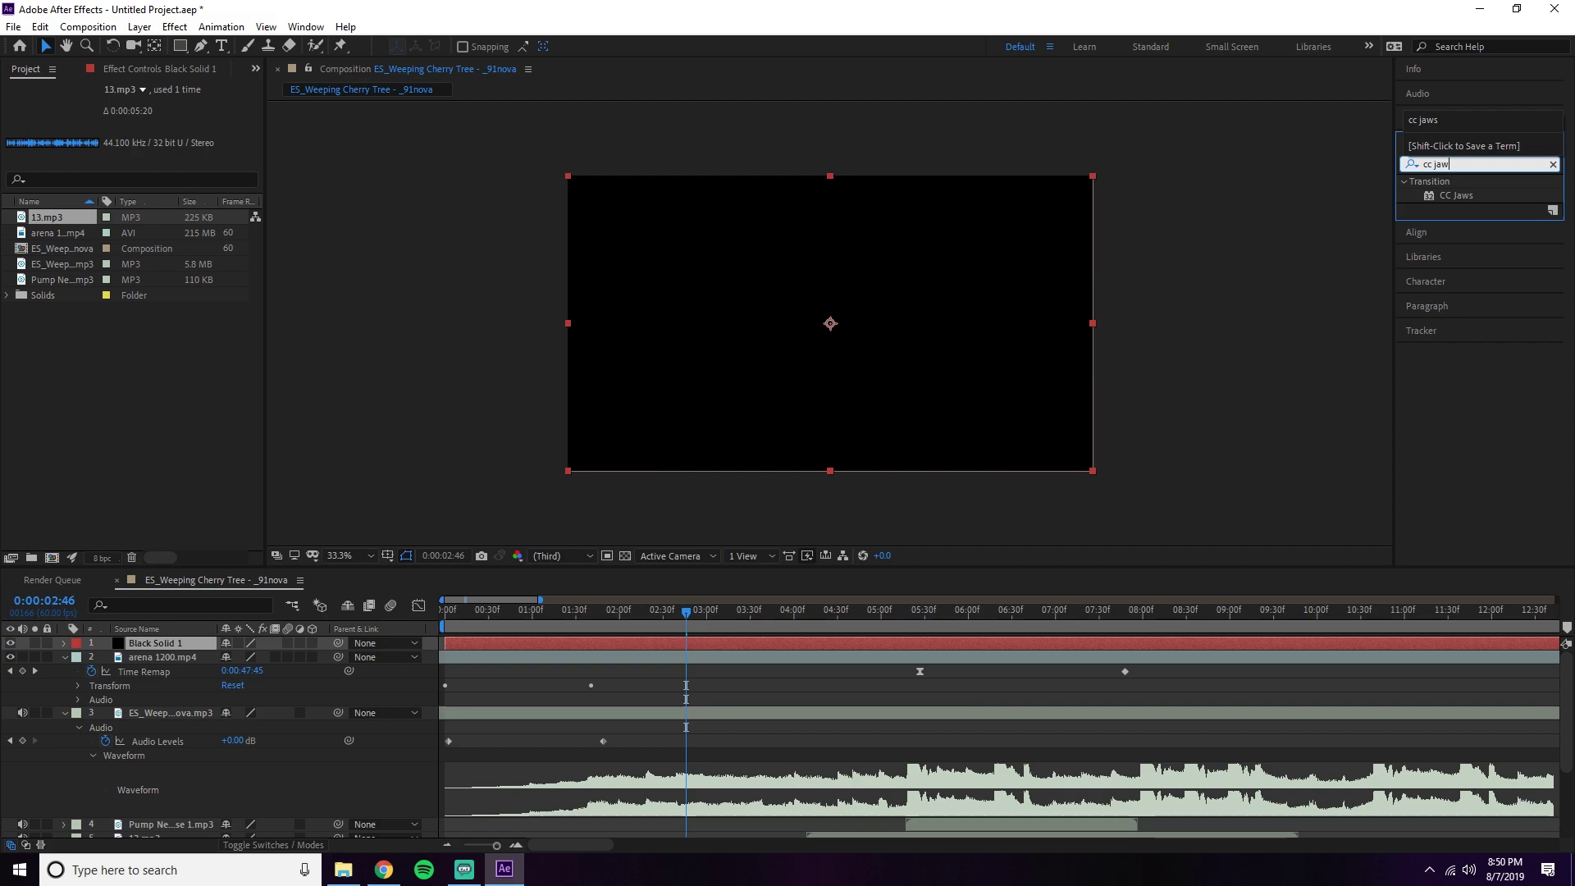
pyautogui.moveTo(1456, 195); pyautogui.dragTo(827, 648)
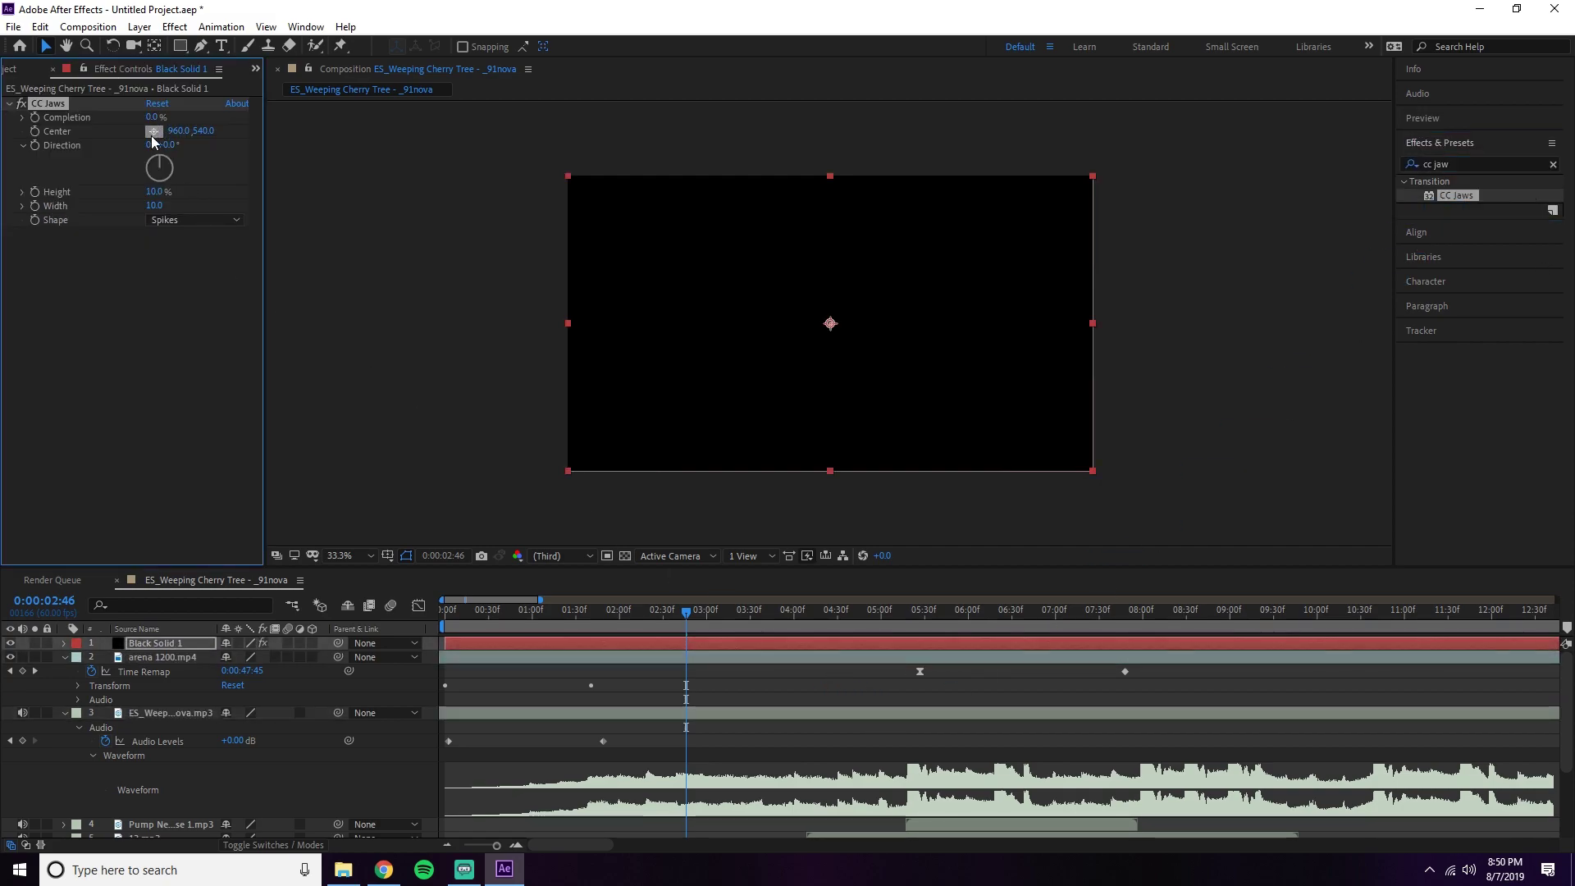
pyautogui.moveTo(152, 117); pyautogui.dragTo(228, 117)
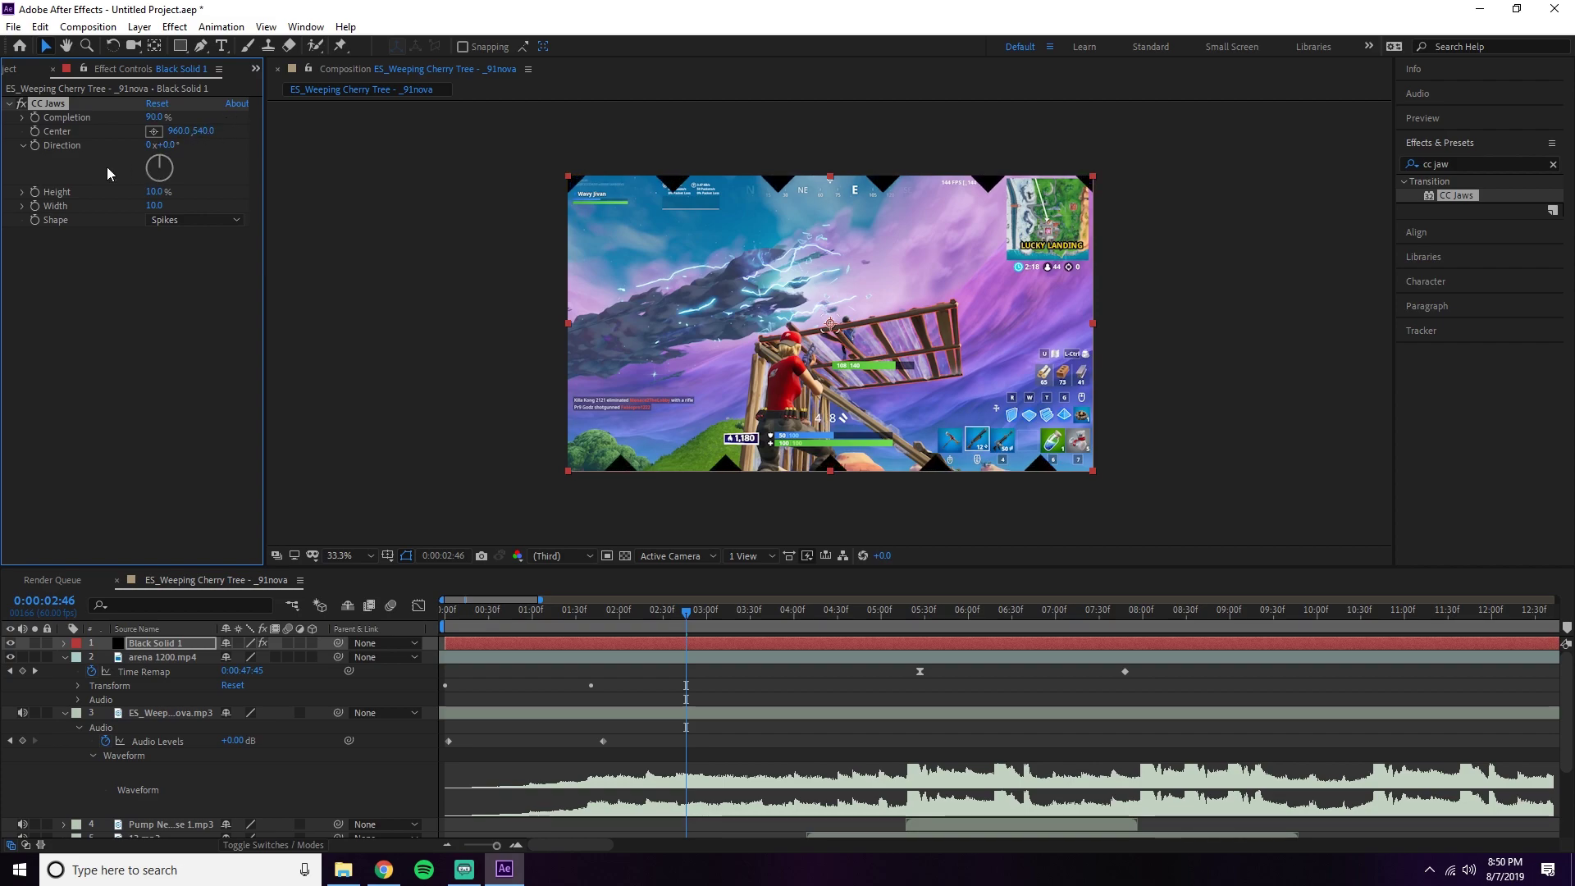
pyautogui.moveTo(154, 191)
pyautogui.mouseDown()
pyautogui.moveTo(115, 198)
pyautogui.moveTo(131, 198)
pyautogui.mouseUp()
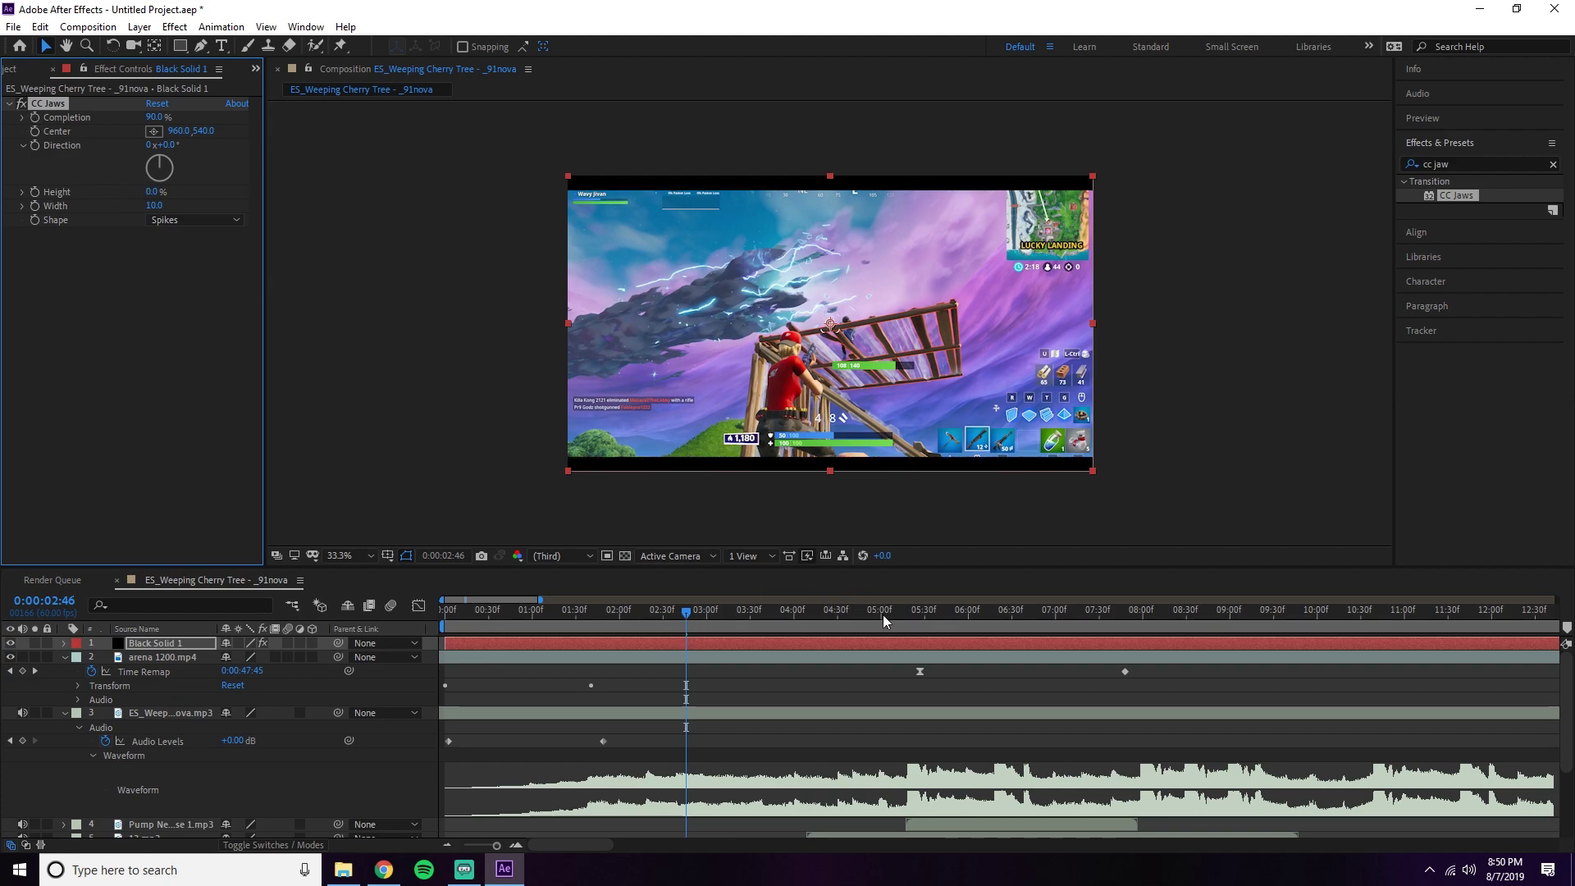
pyautogui.moveTo(898, 614); pyautogui.dragTo(912, 616)
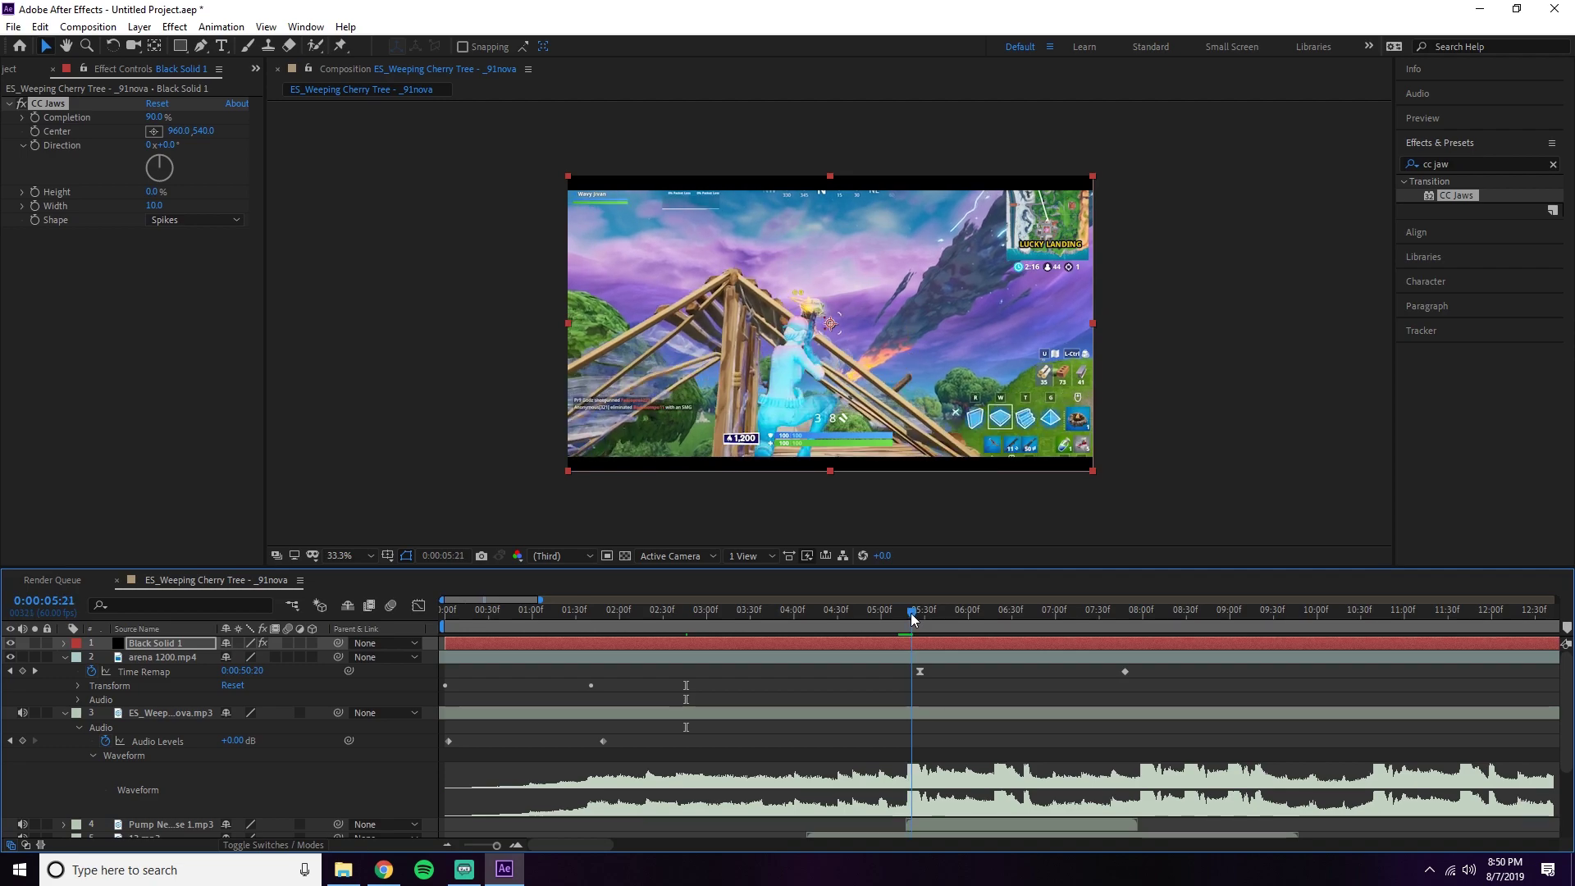
# Keyframe CC Jaws Completion at 60% at 0:00:05:17
pyautogui.click(37, 120)
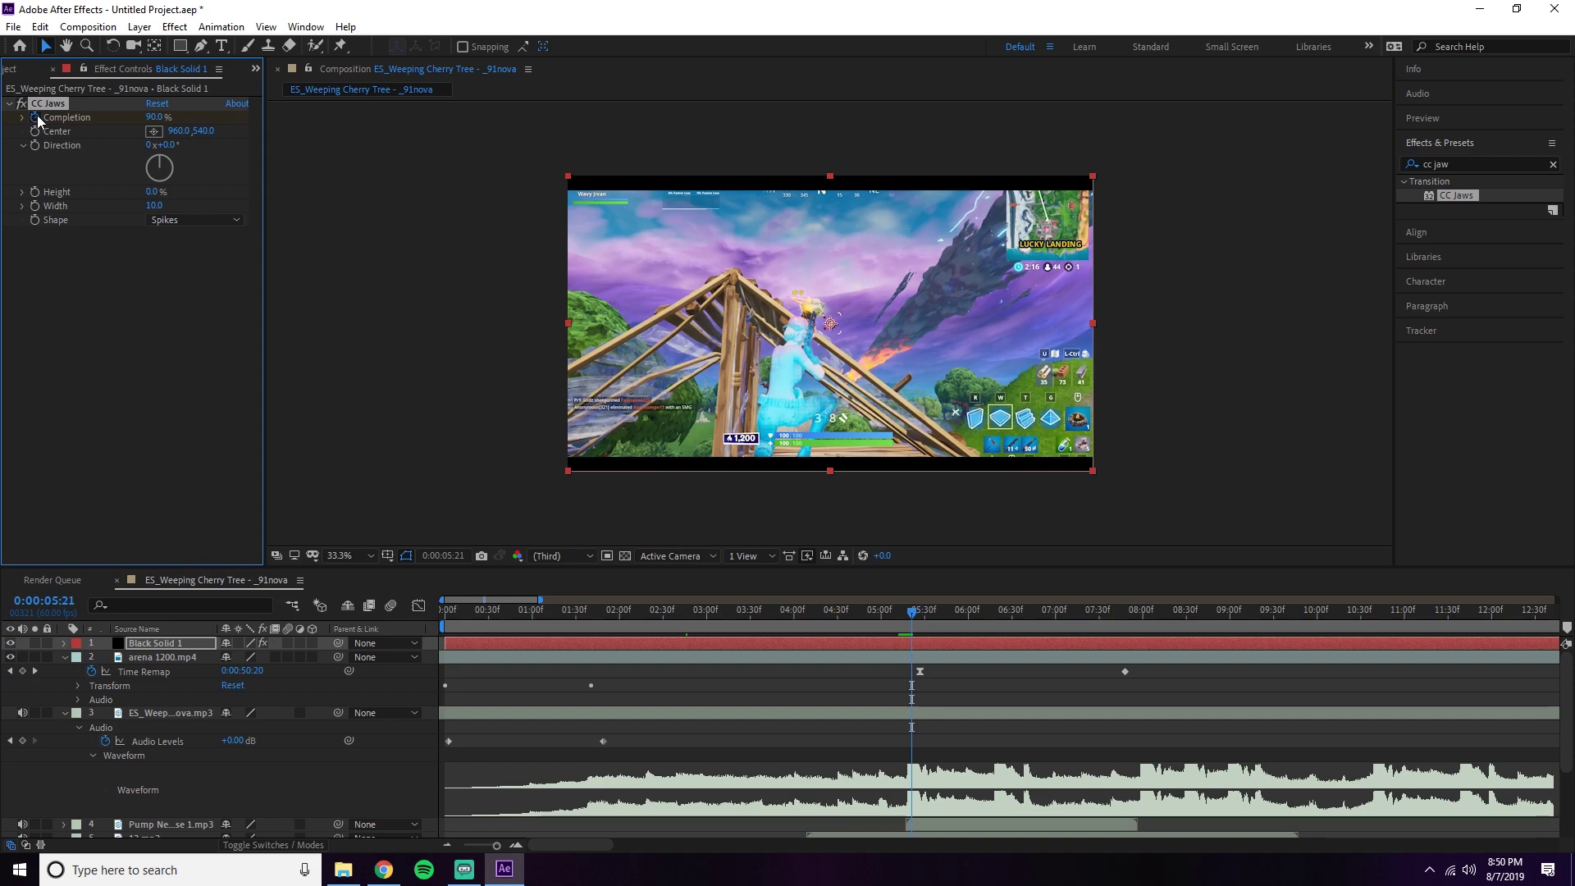
pyautogui.moveTo(917, 623); pyautogui.dragTo(908, 619)
pyautogui.moveTo(156, 116); pyautogui.dragTo(128, 117)
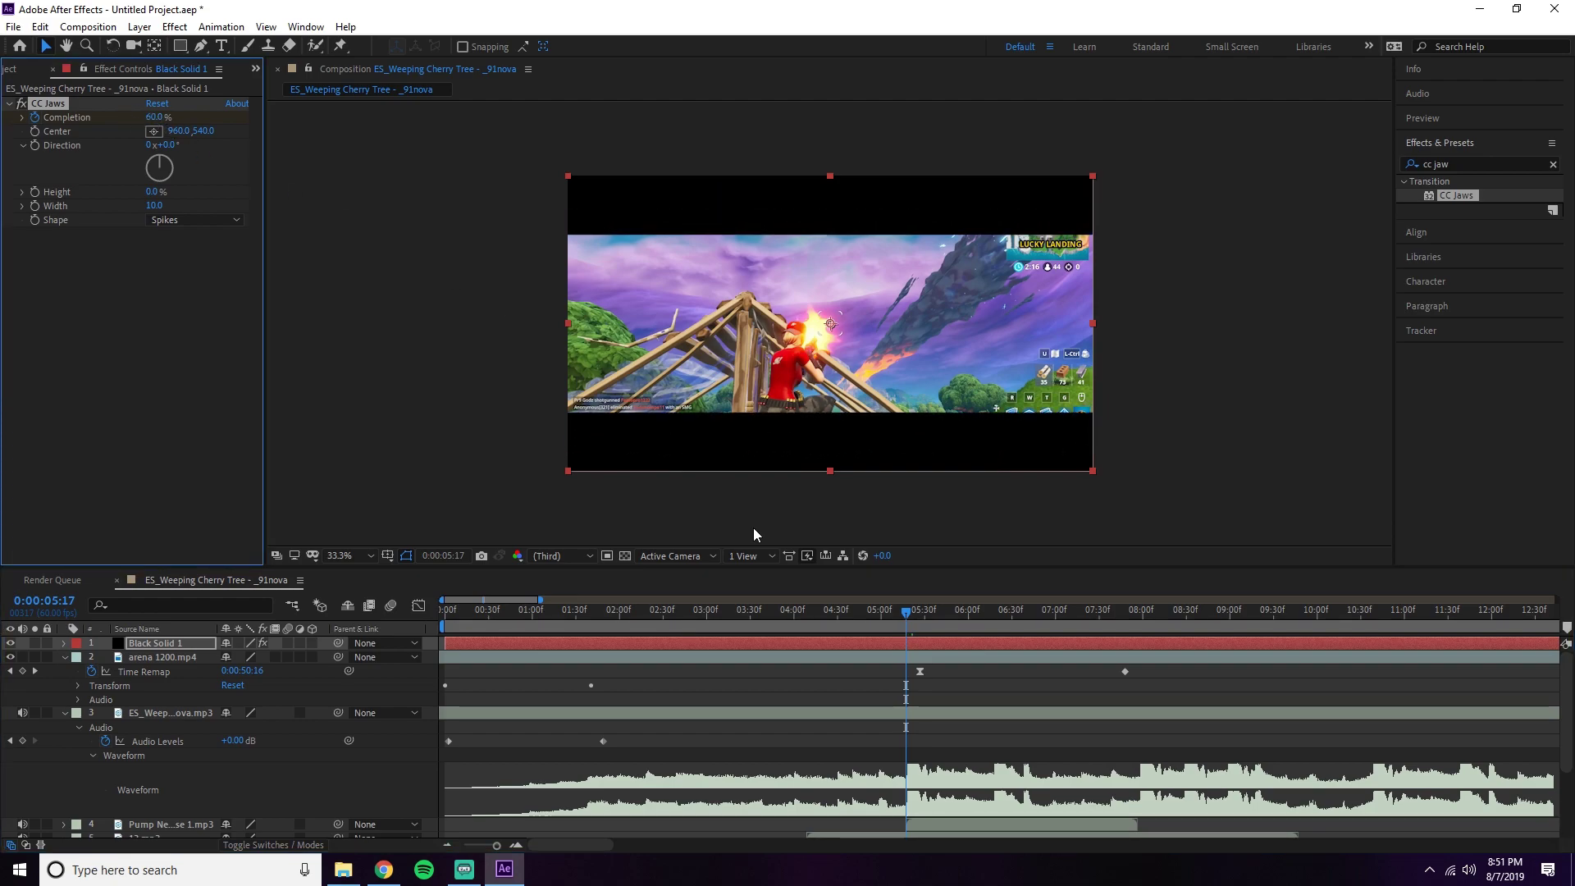
# Preview the transition and set Completion to 100% near 0:00:04:12
pyautogui.moveTo(907, 617); pyautogui.dragTo(792, 614)
pyautogui.scroll(-2, 891, 704)
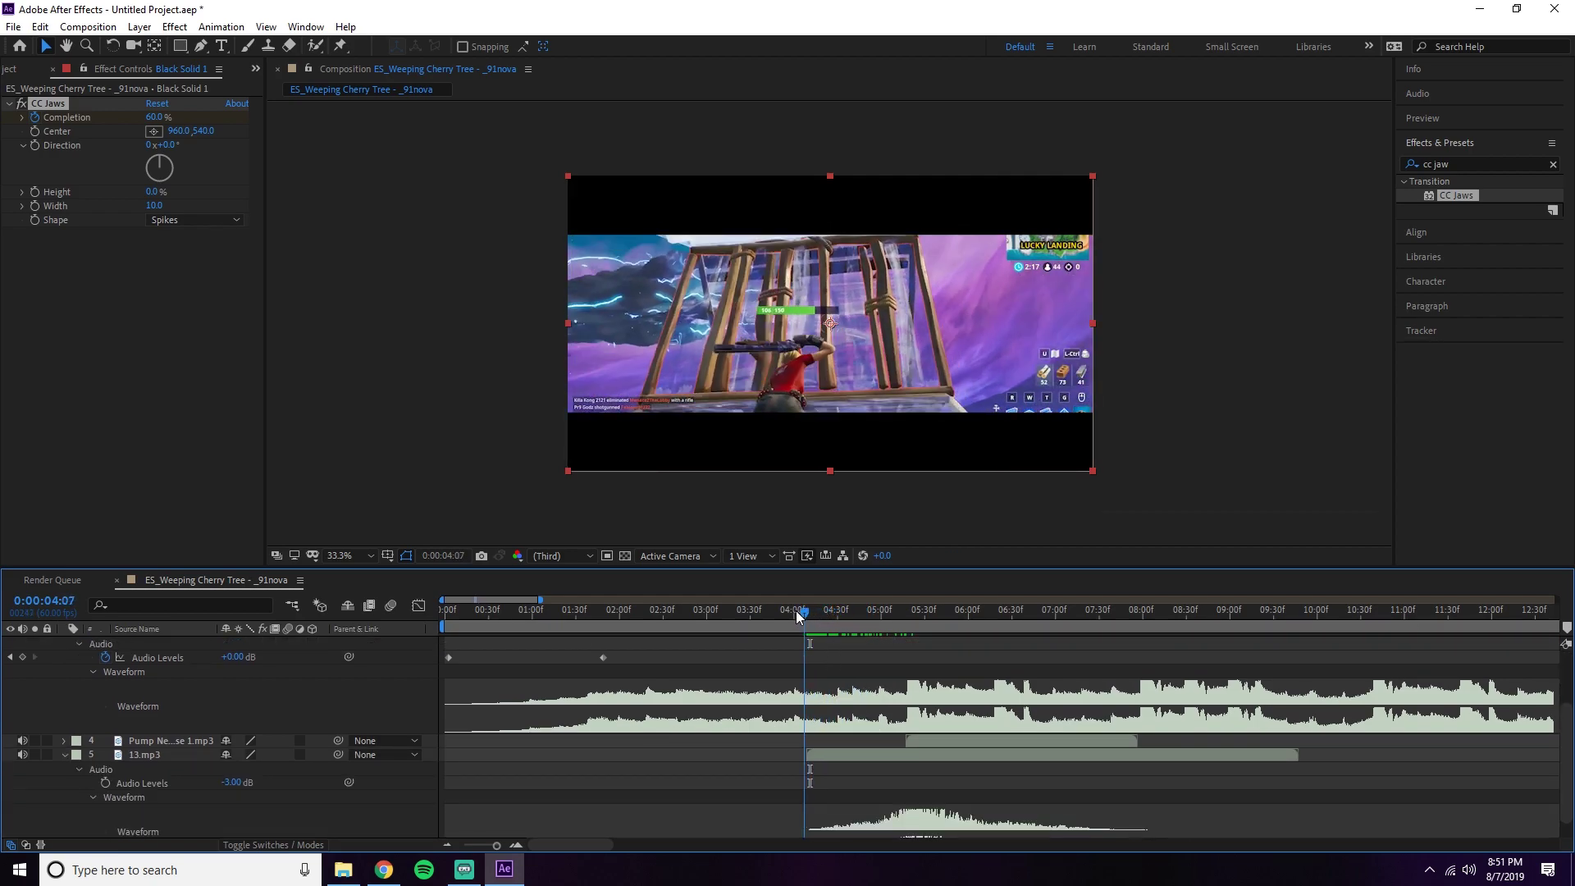
pyautogui.press('space')
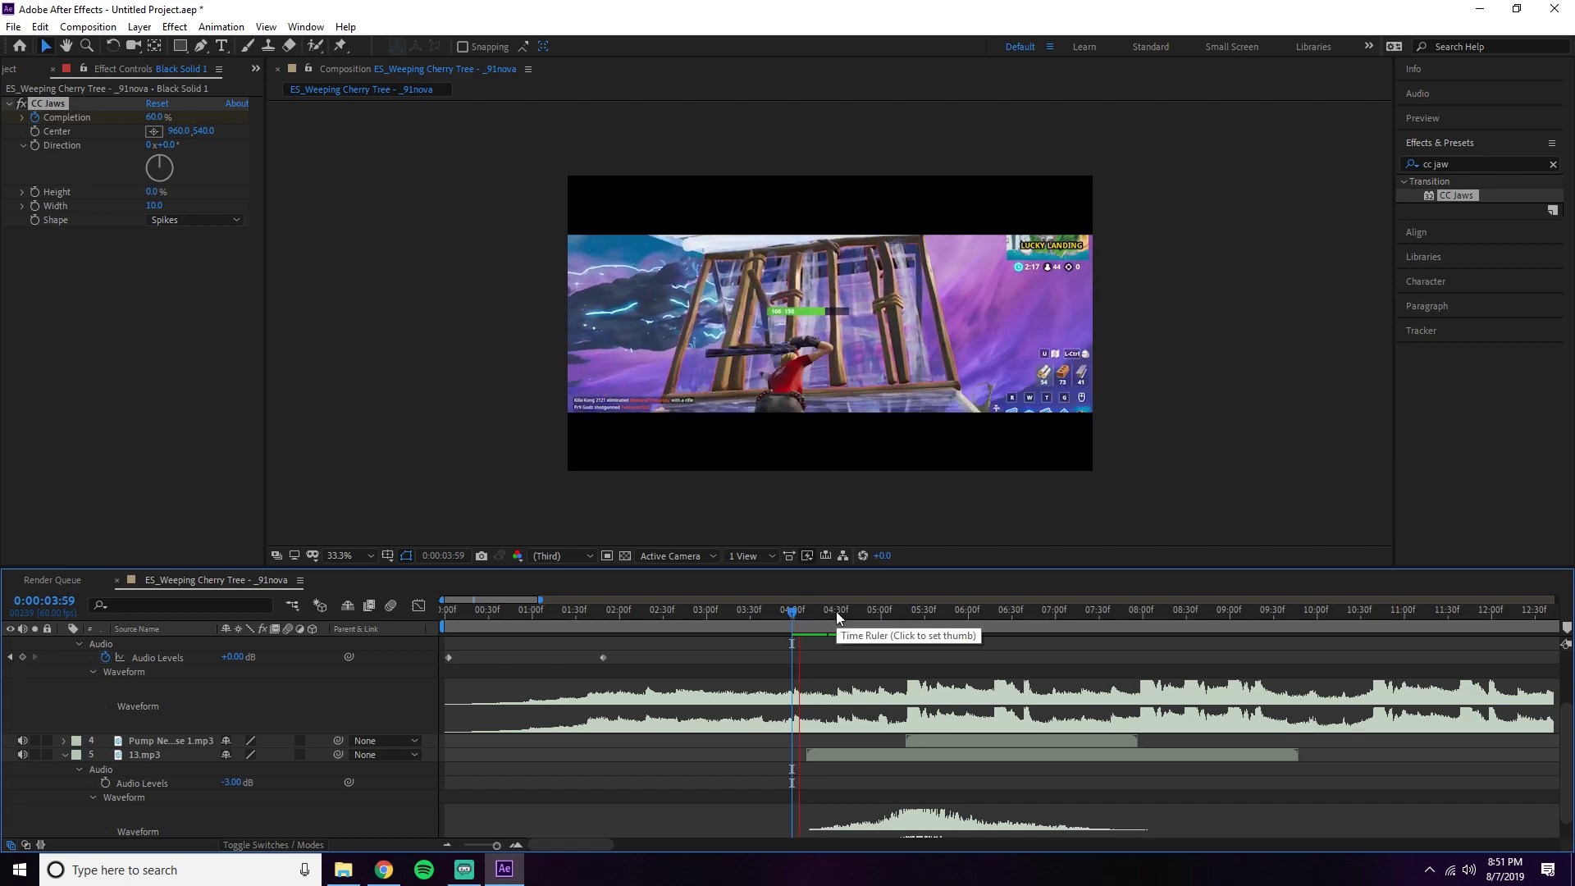
pyautogui.moveTo(819, 612); pyautogui.dragTo(814, 616)
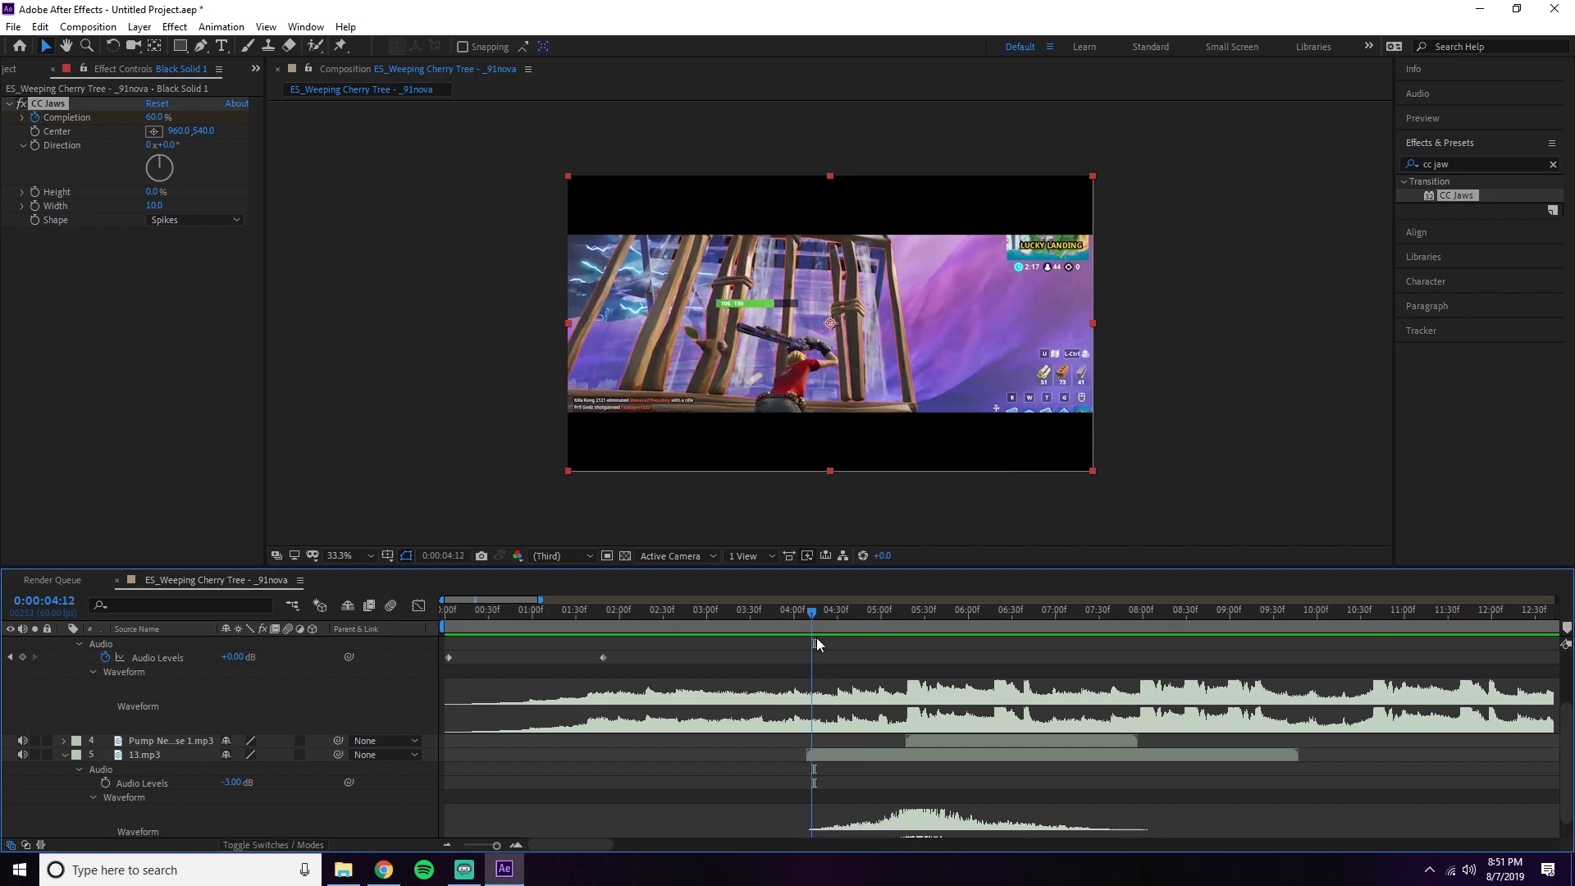
pyautogui.scroll(3, 831, 668)
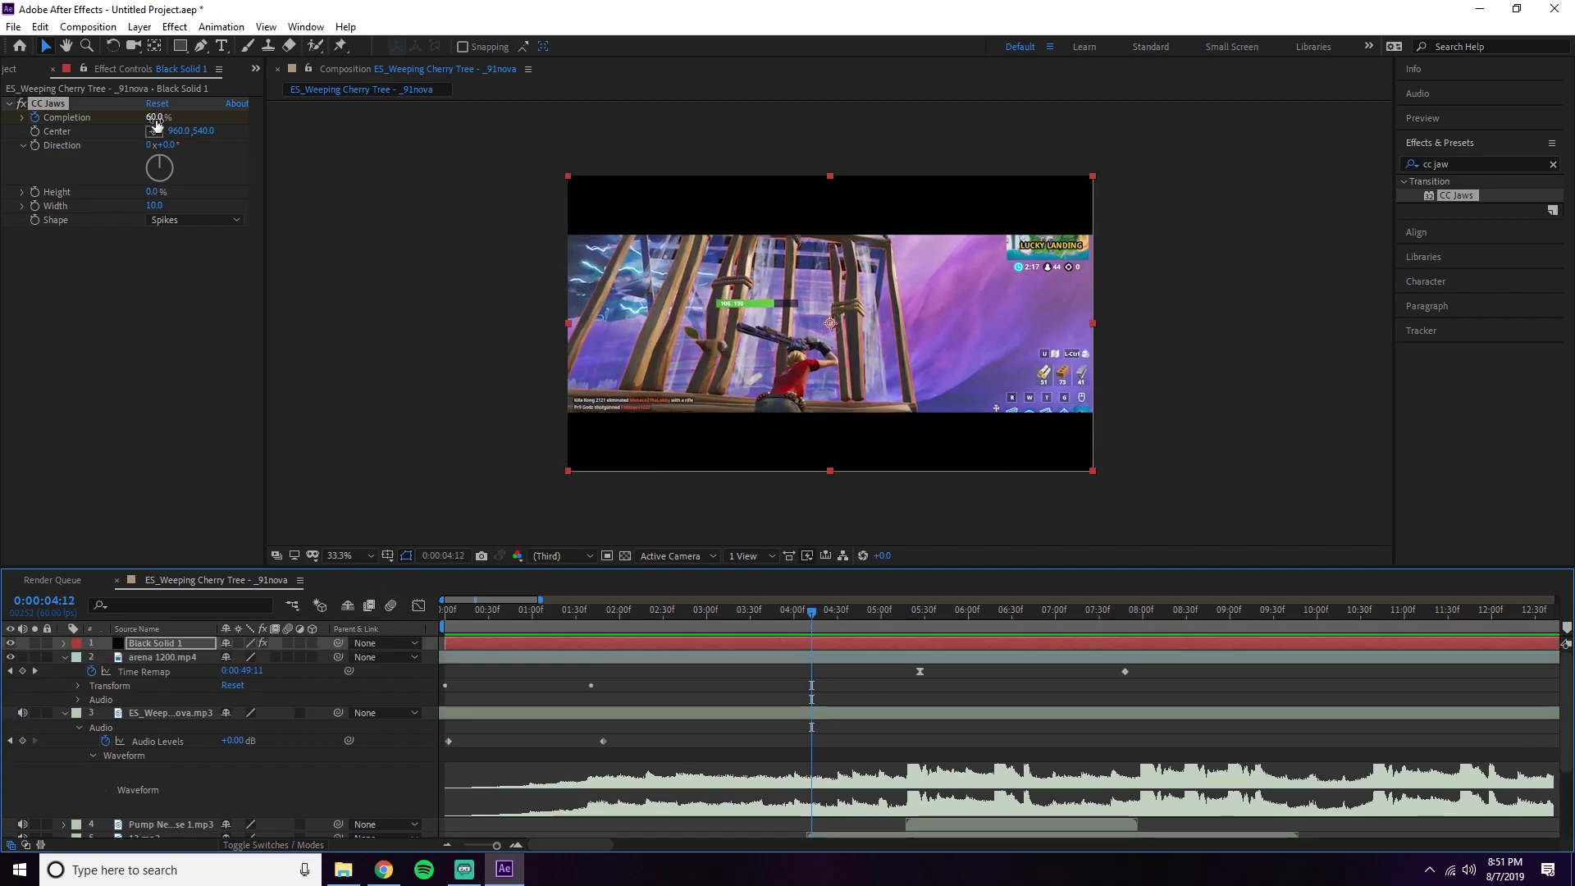
pyautogui.moveTo(156, 117); pyautogui.dragTo(189, 115)
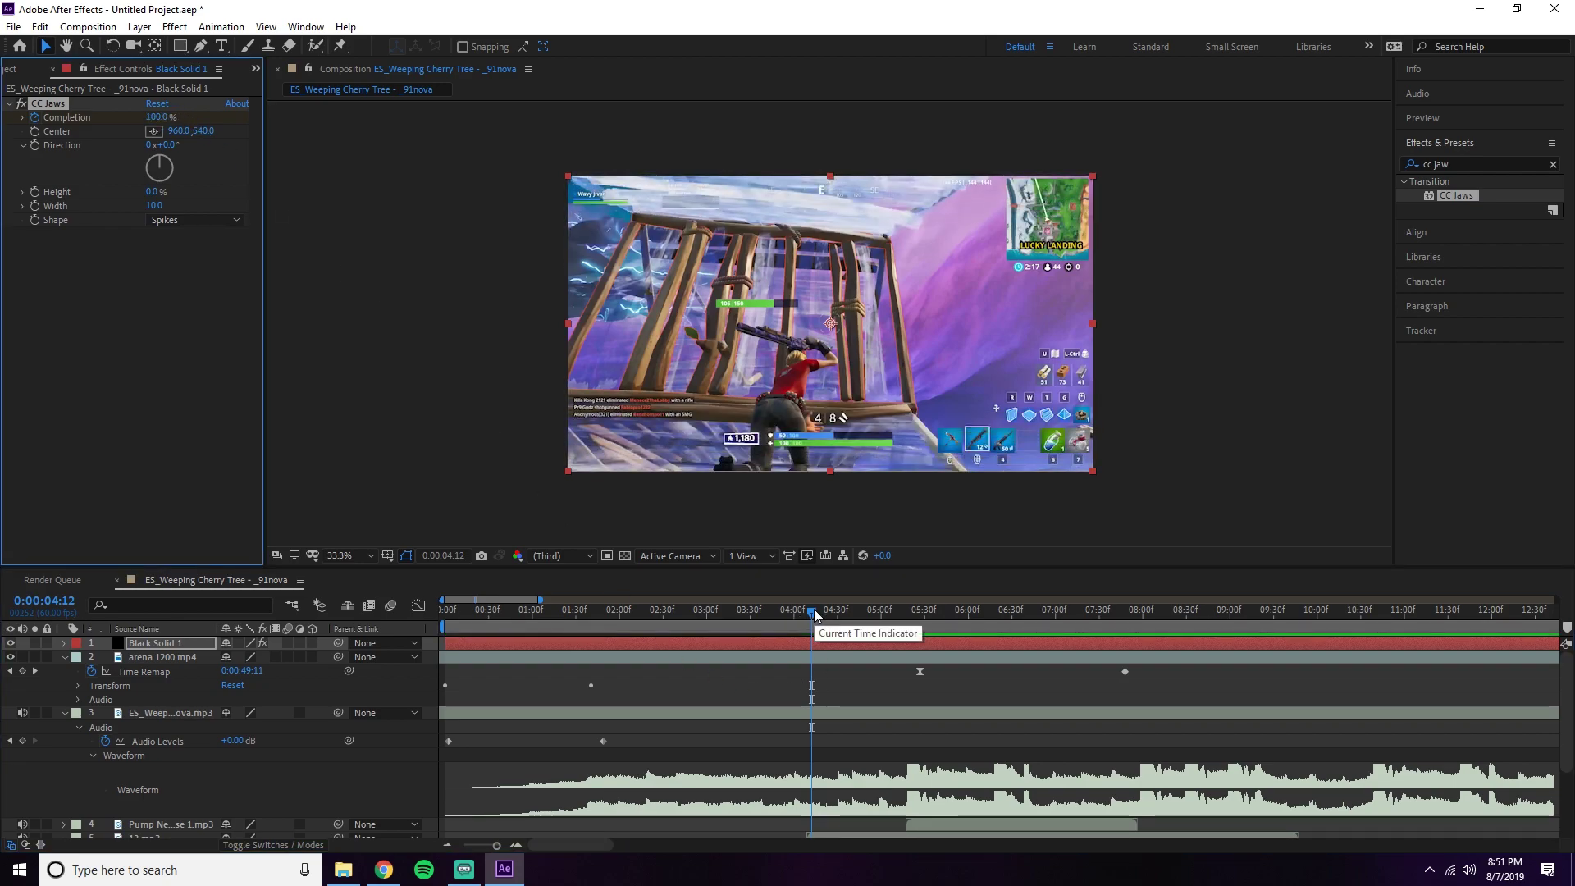
pyautogui.click(836, 648)
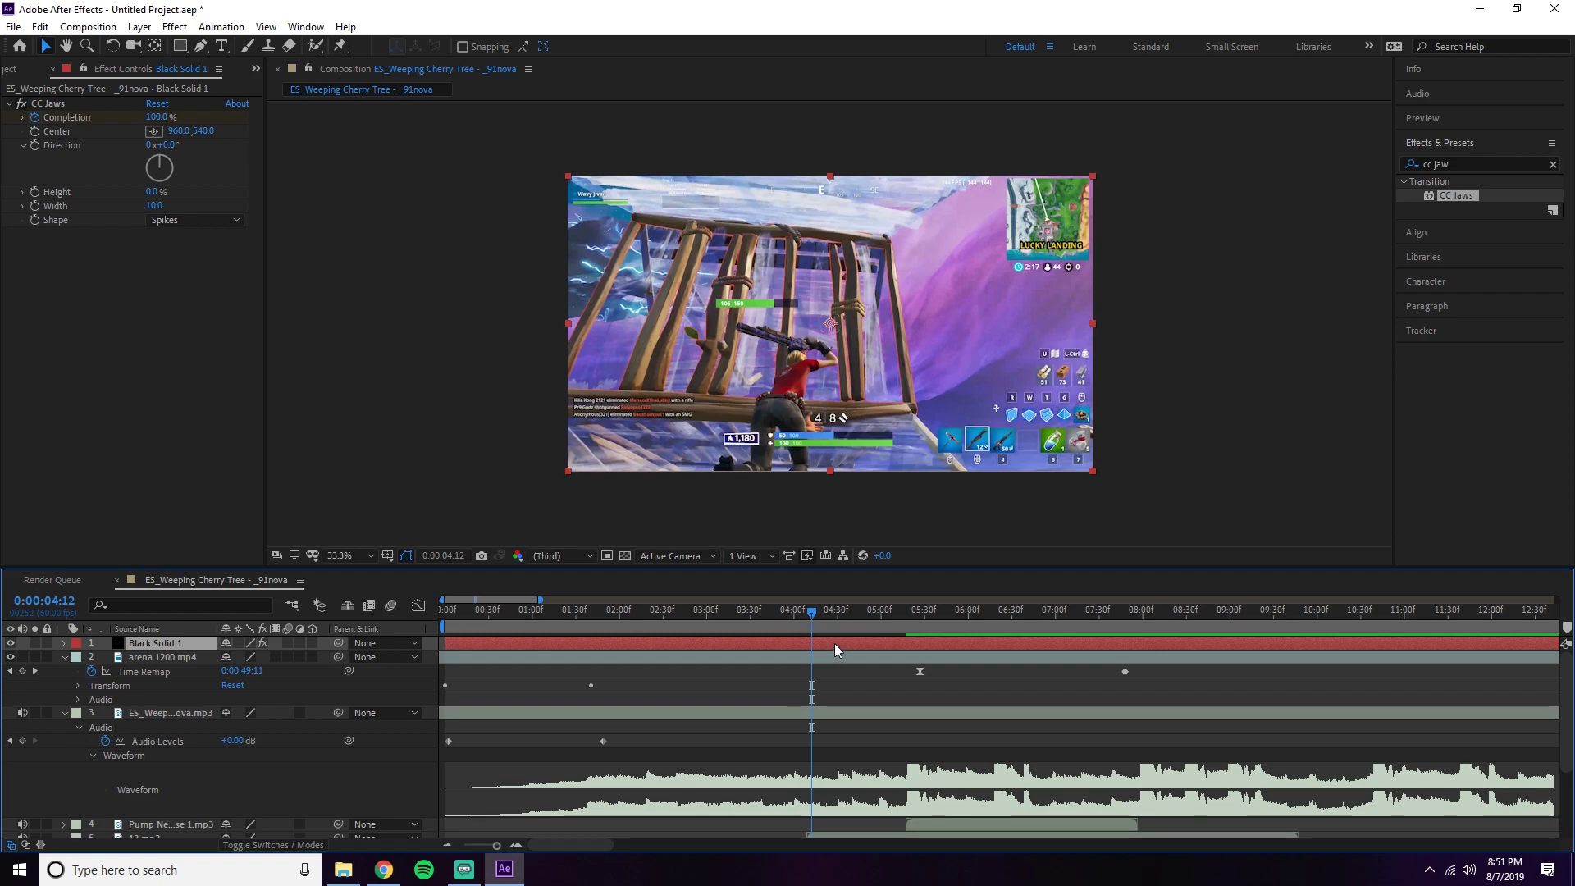
# Apply Easy Ease In to the later Completion keyframe and raise its curve handle toward 90%
pyautogui.press('u')
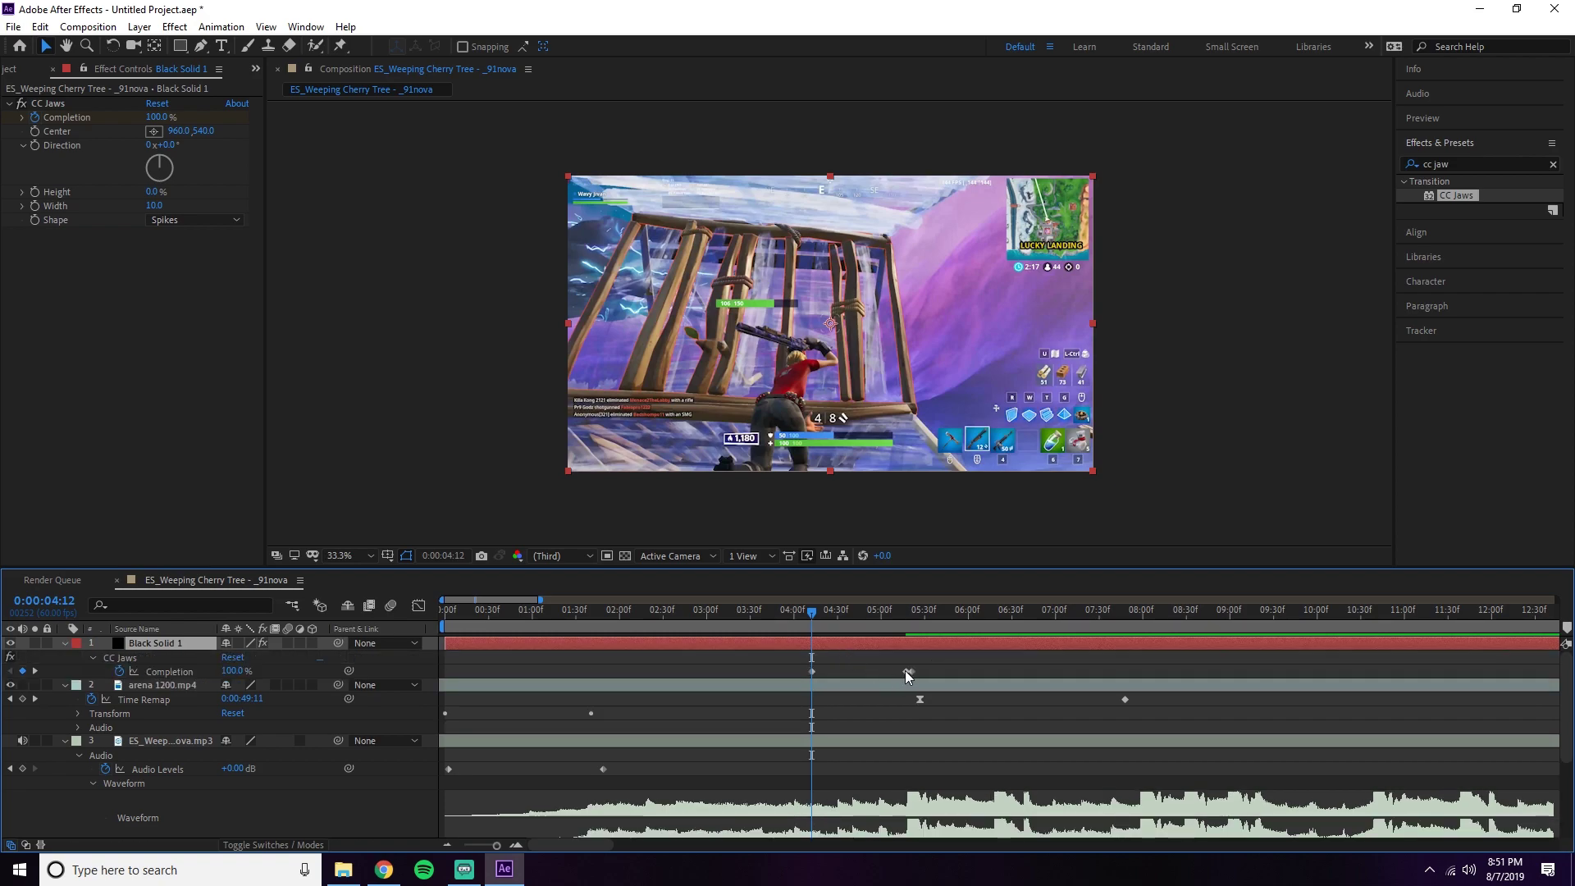
pyautogui.rightClick(905, 672)
pyautogui.moveTo(1017, 659)
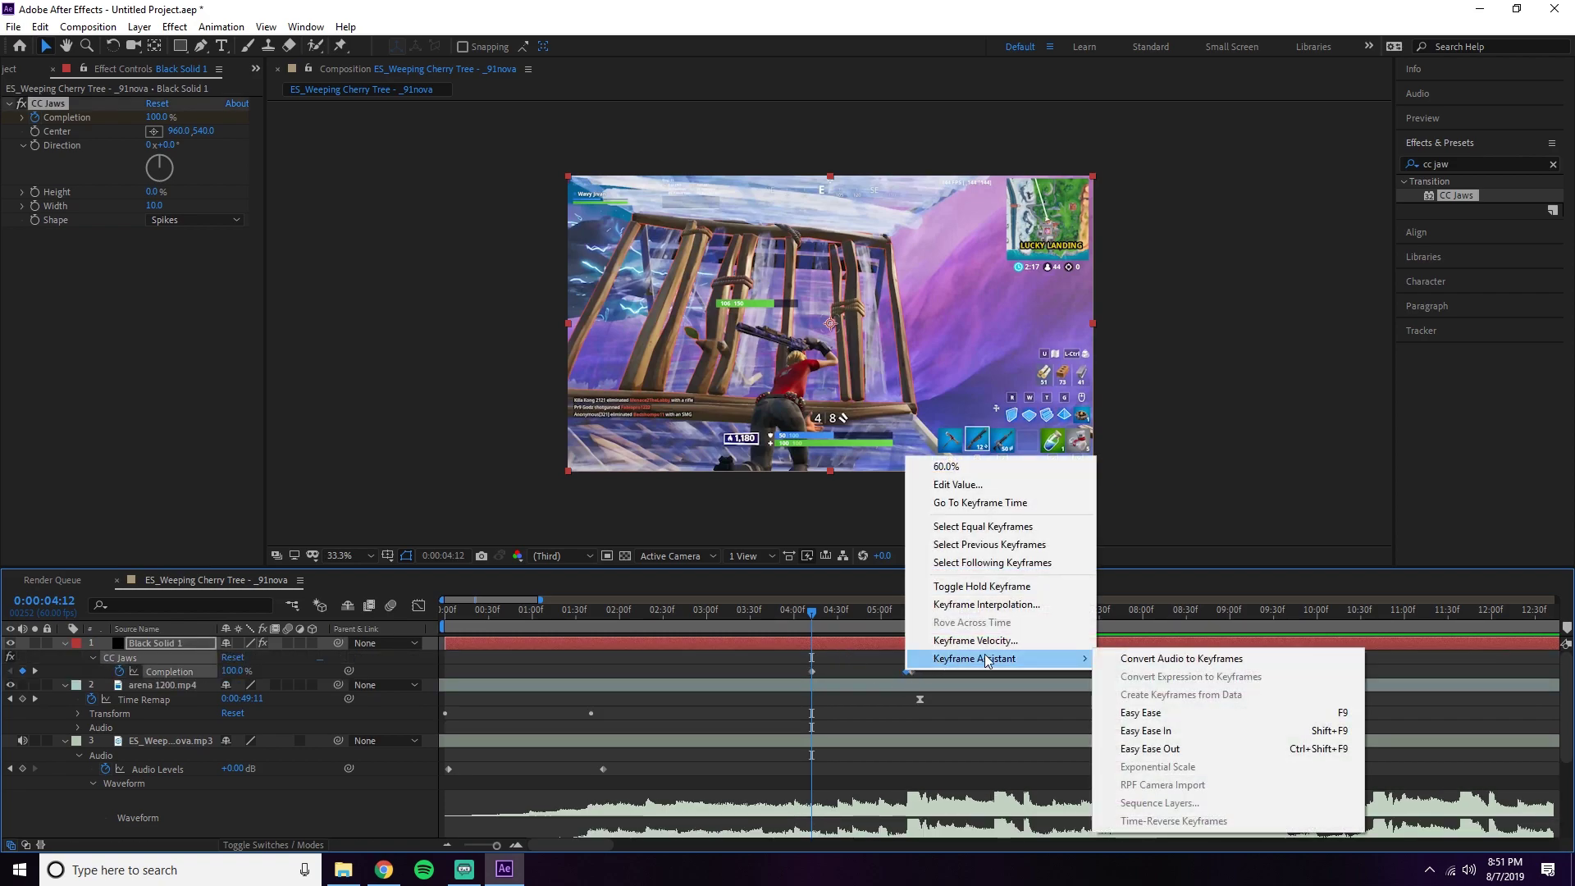
pyautogui.click(1185, 732)
pyautogui.click(906, 617)
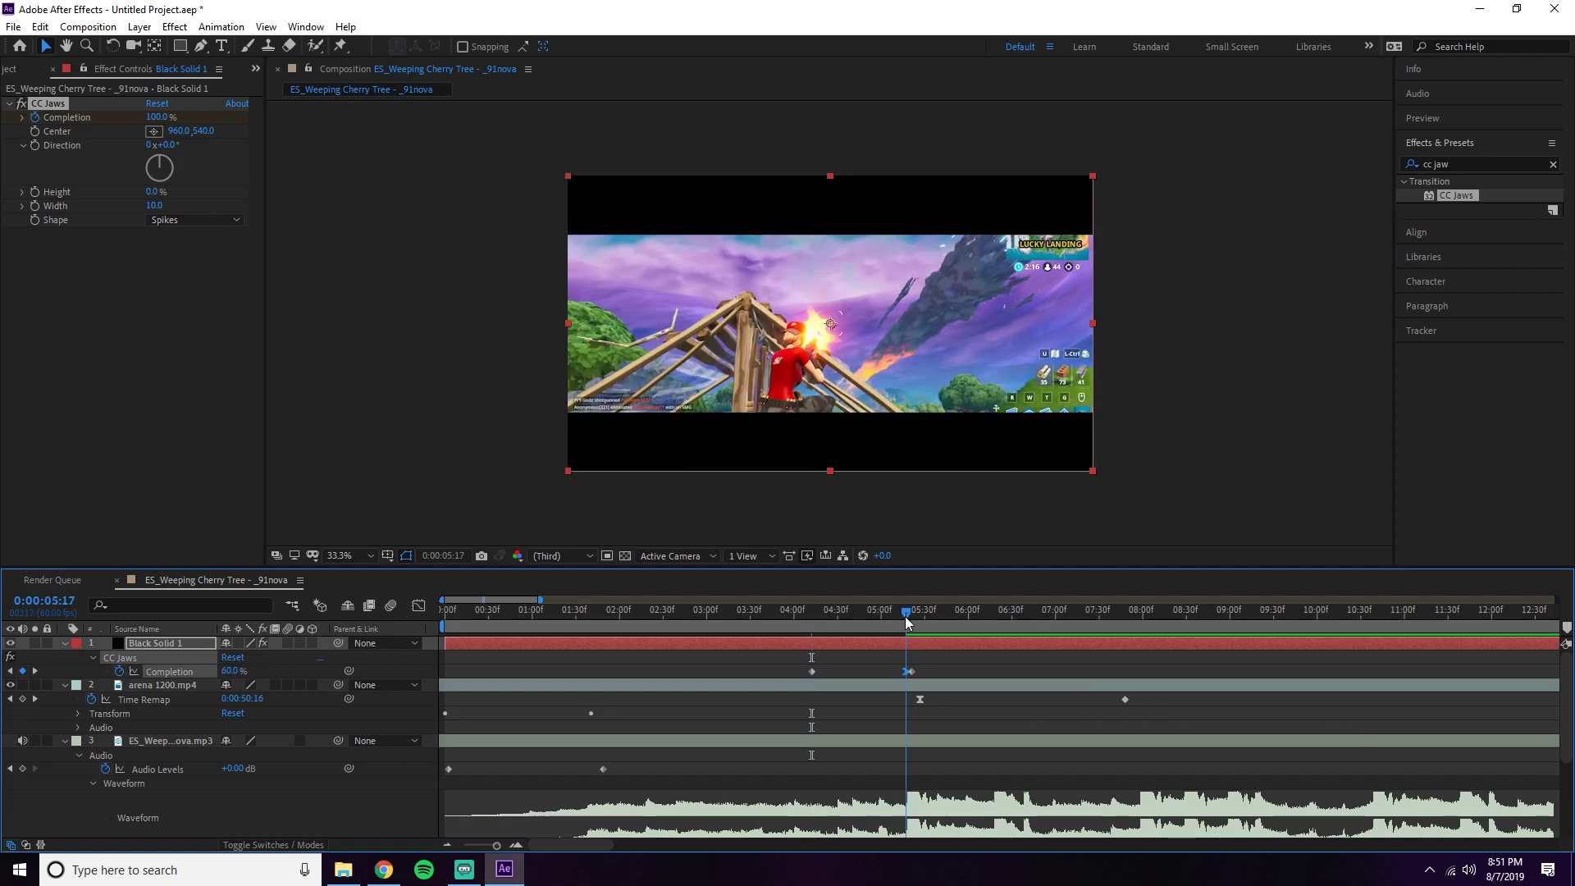
pyautogui.click(418, 605)
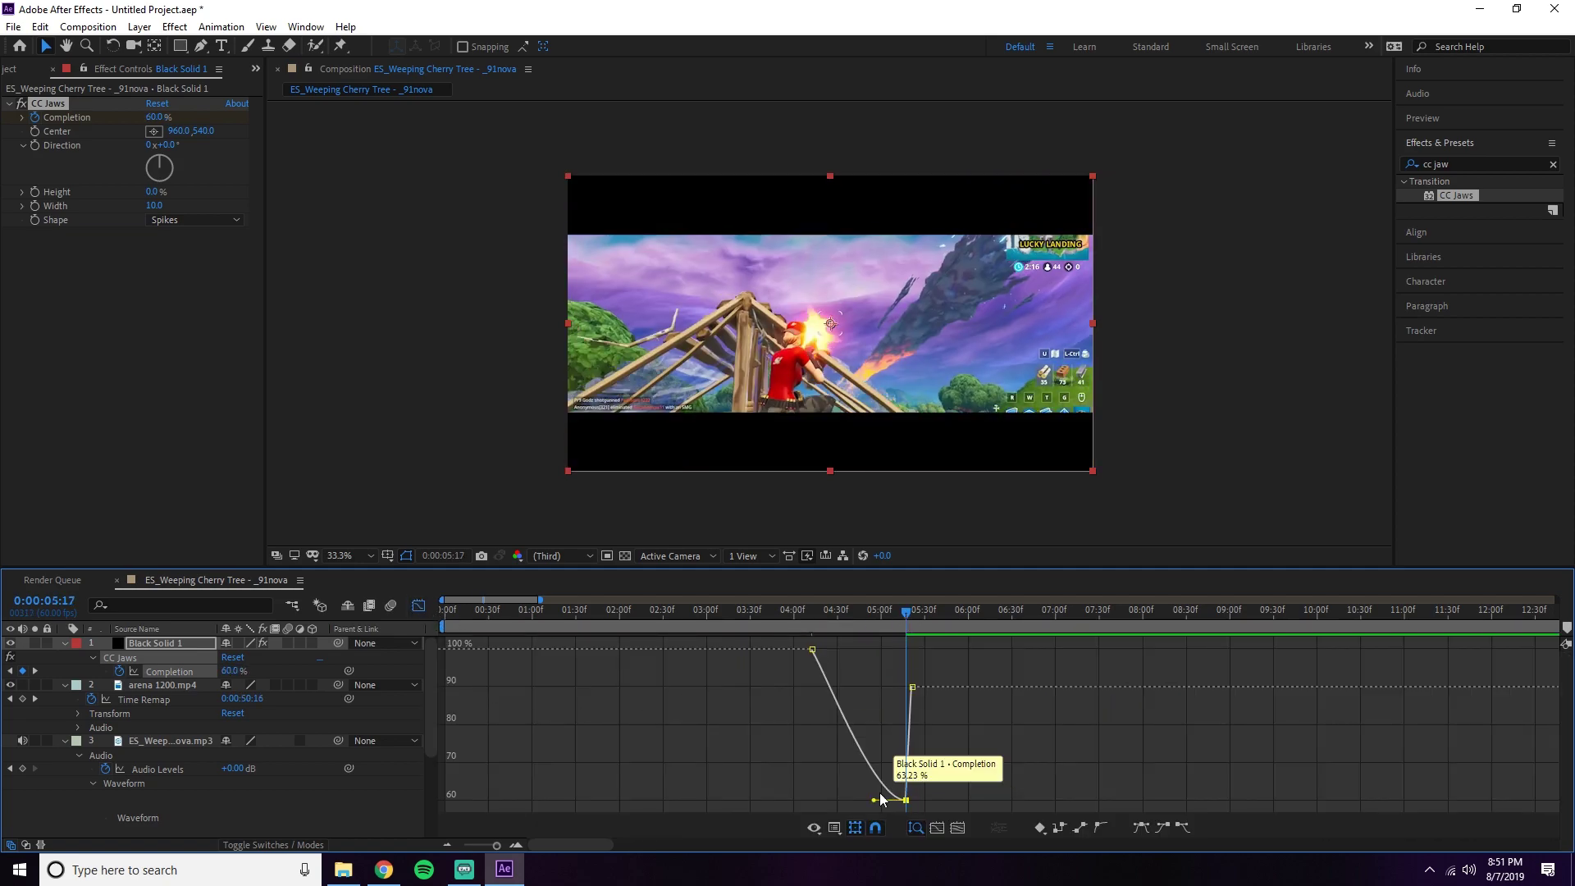
pyautogui.moveTo(876, 800); pyautogui.dragTo(887, 690)
# Ease the 100% Completion keyframe, lengthen its handle, and scrub through the transition
pyautogui.moveTo(814, 616); pyautogui.dragTo(827, 614)
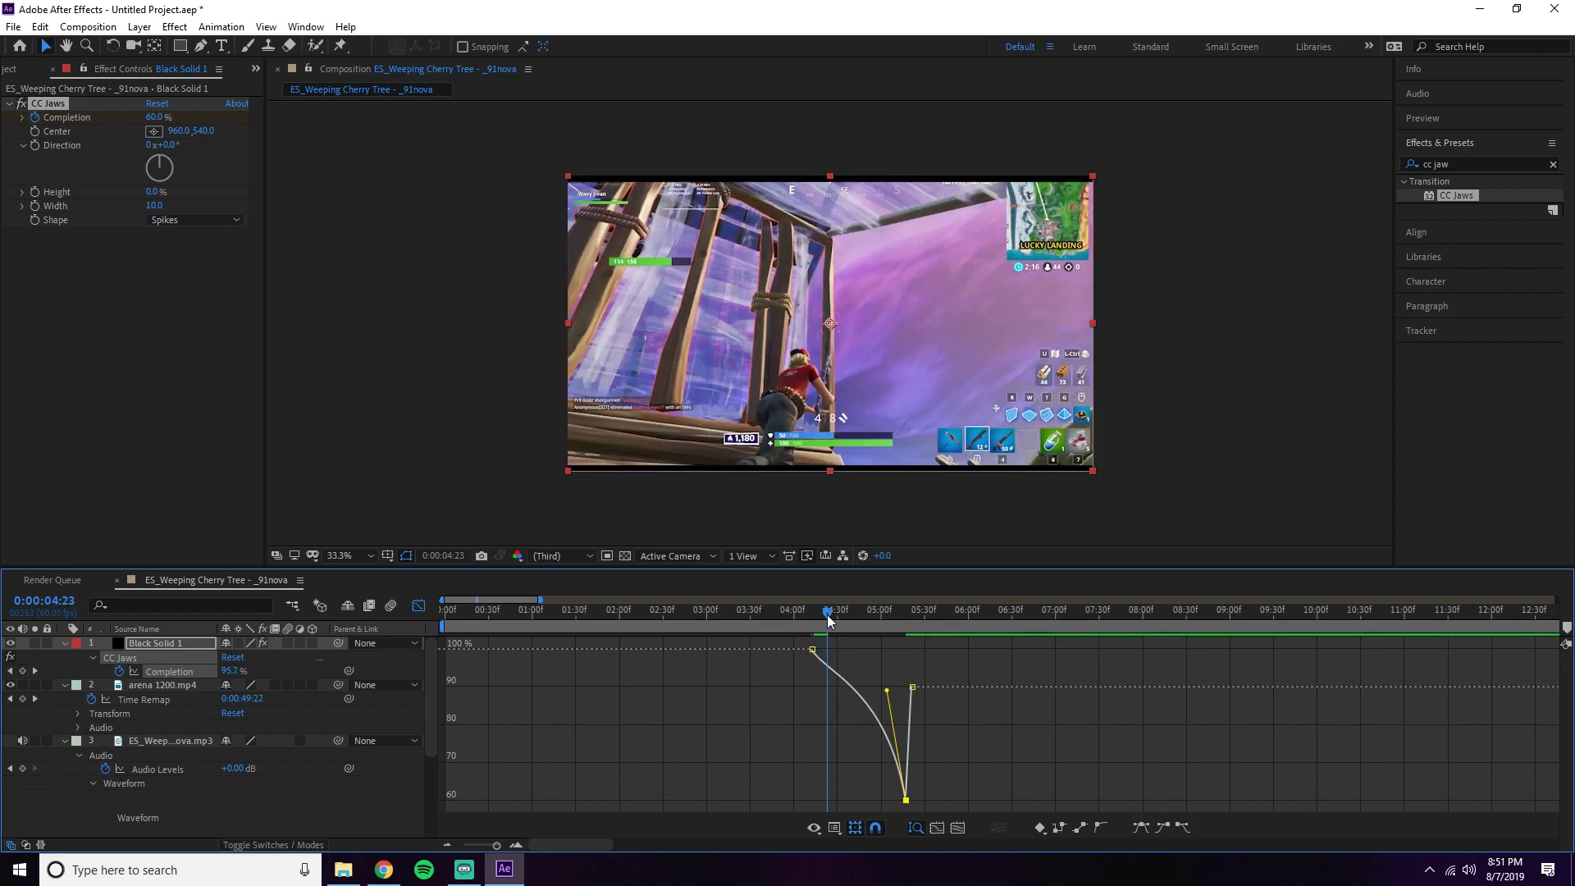
pyautogui.rightClick(828, 650)
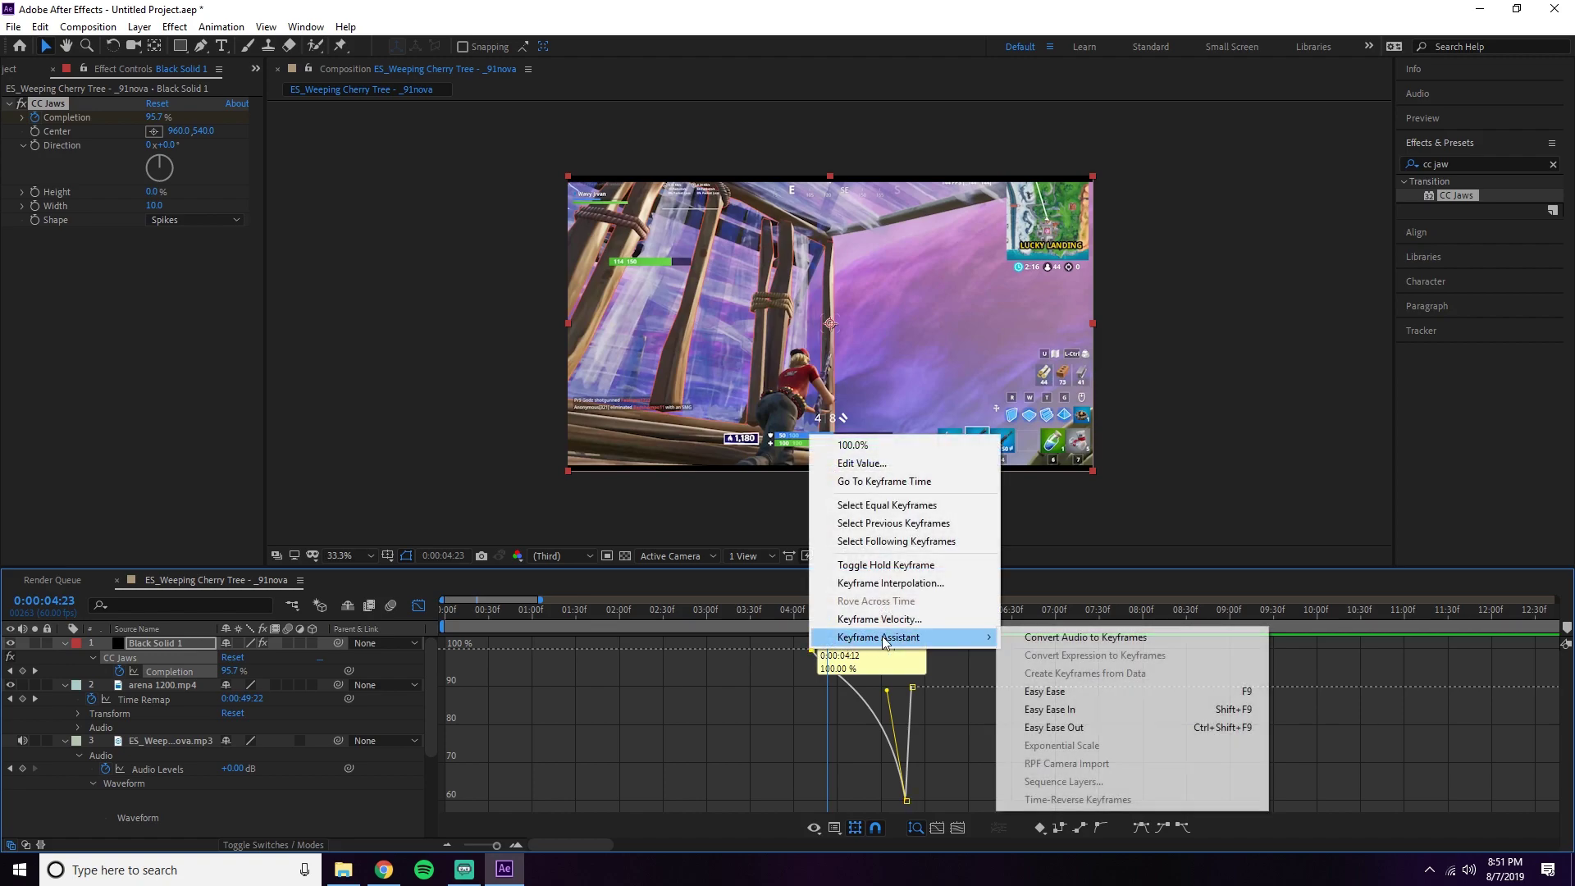
pyautogui.click(1083, 728)
pyautogui.moveTo(843, 649); pyautogui.dragTo(867, 650)
pyautogui.click(819, 612)
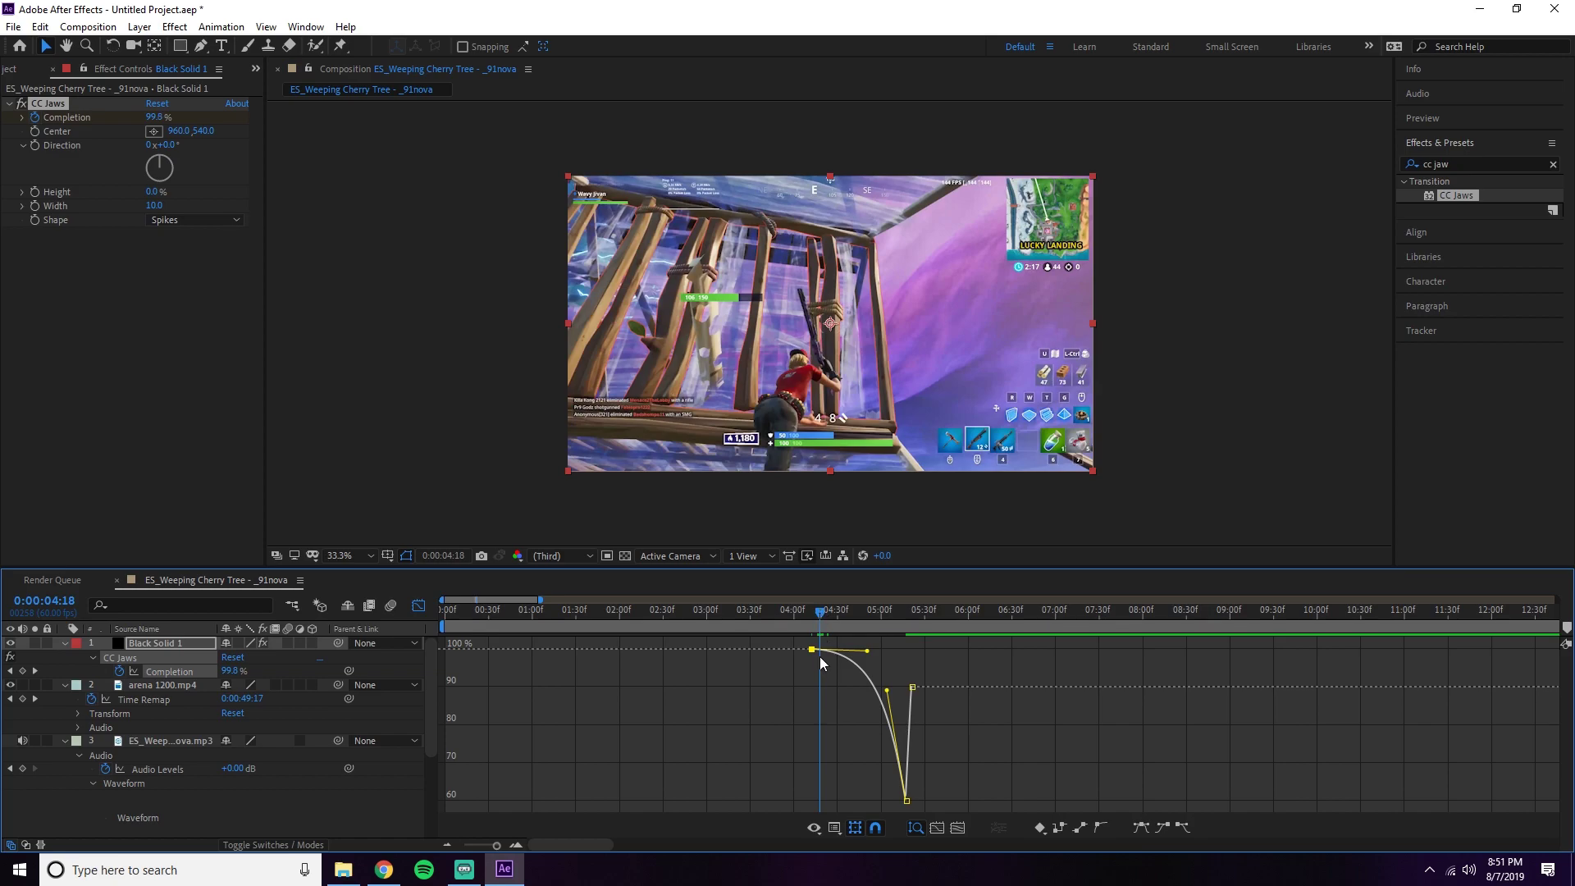
pyautogui.click(819, 612)
pyautogui.moveTo(819, 612); pyautogui.dragTo(911, 628)
# Return to the layer bars and preview the eased jaws transition from 0:00:03:03
pyautogui.click(419, 605)
pyautogui.click(912, 670)
pyautogui.click(765, 614)
pyautogui.click(711, 609)
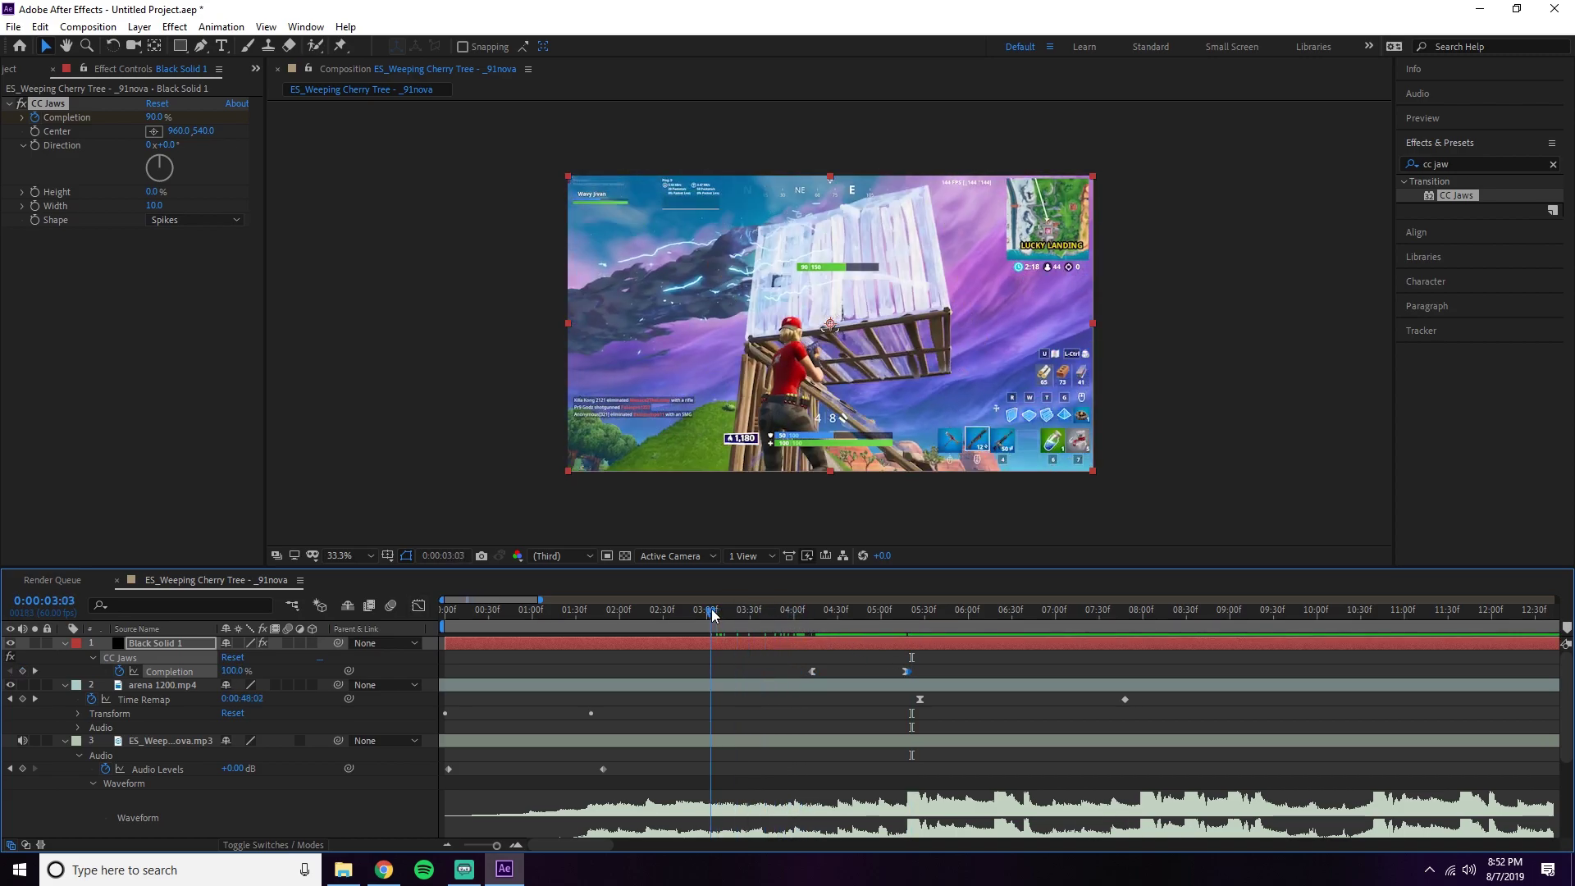
pyautogui.press('space')
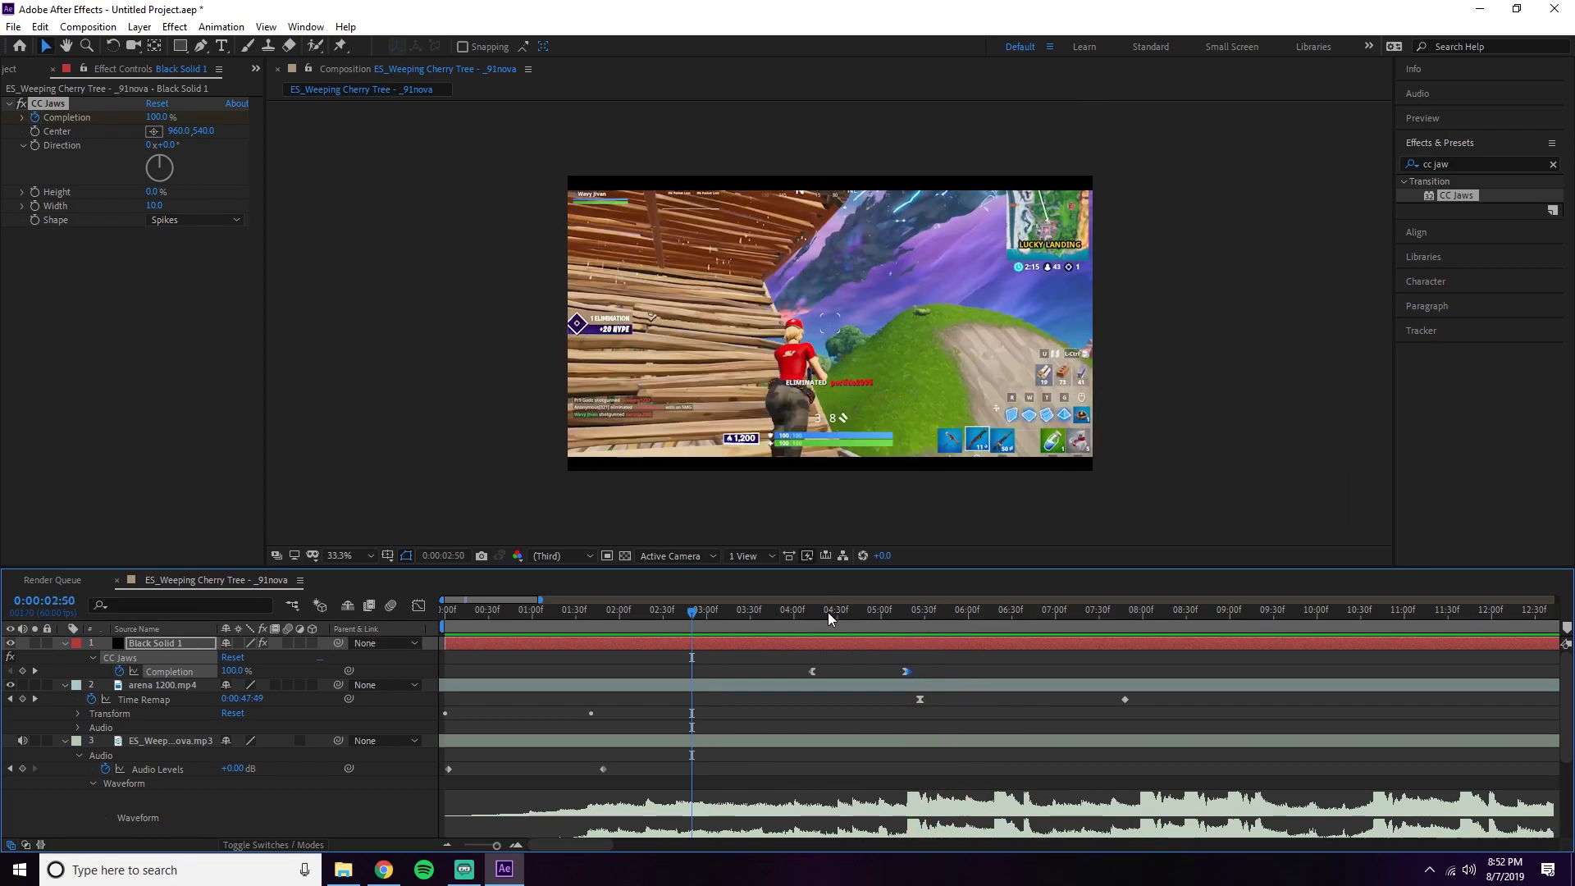
pyautogui.click(815, 616)
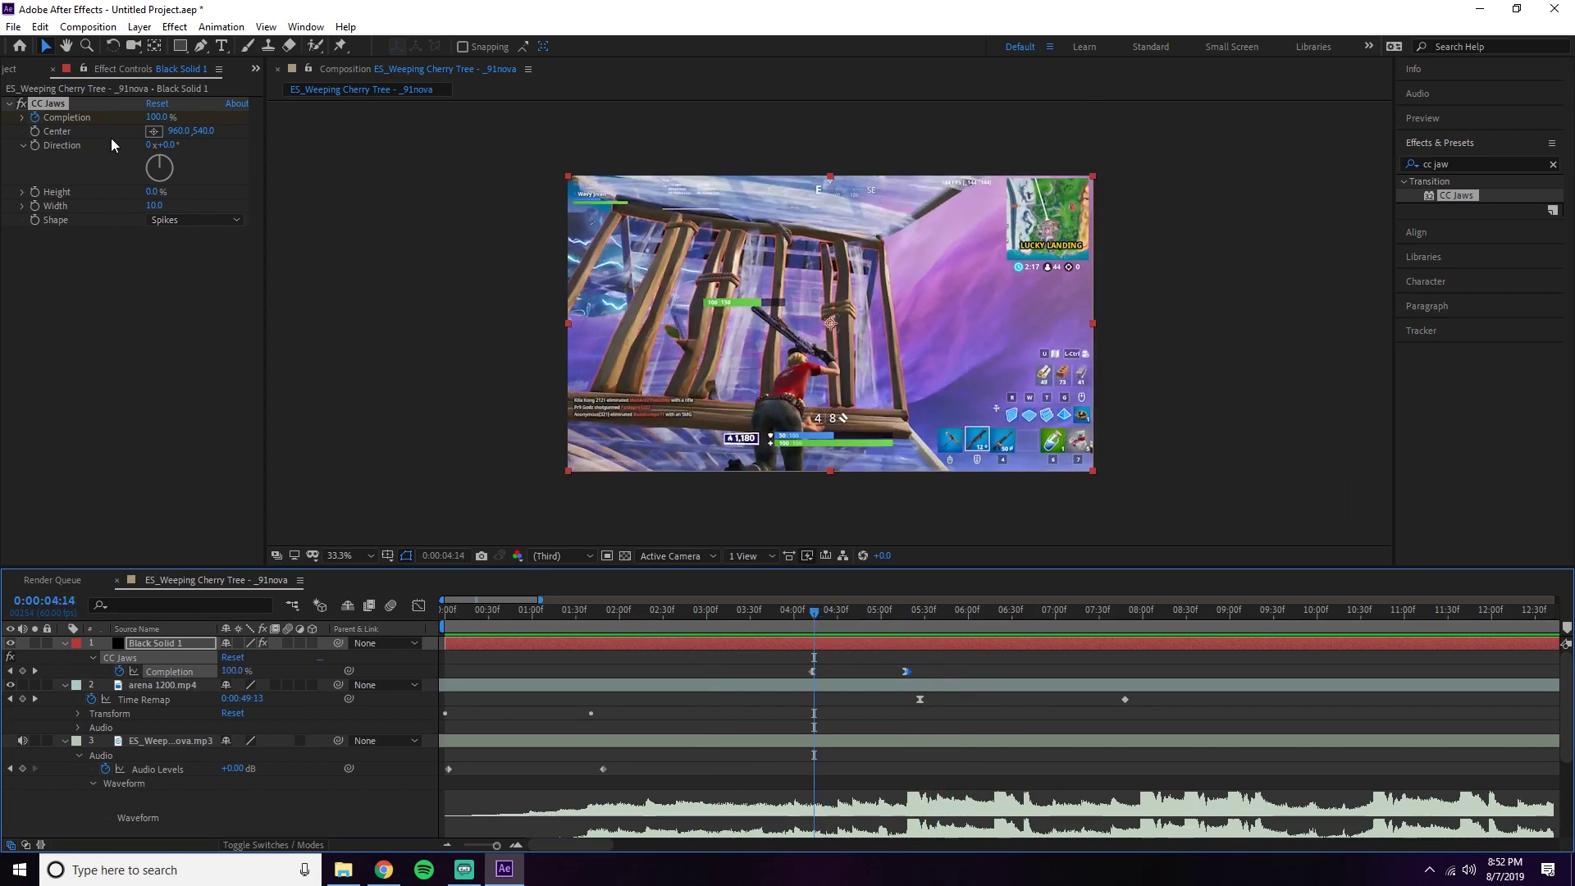
# Start another black solid layer via Layer > New > Solid
pyautogui.click(139, 26)
pyautogui.moveTo(246, 46)
pyautogui.click(427, 69)
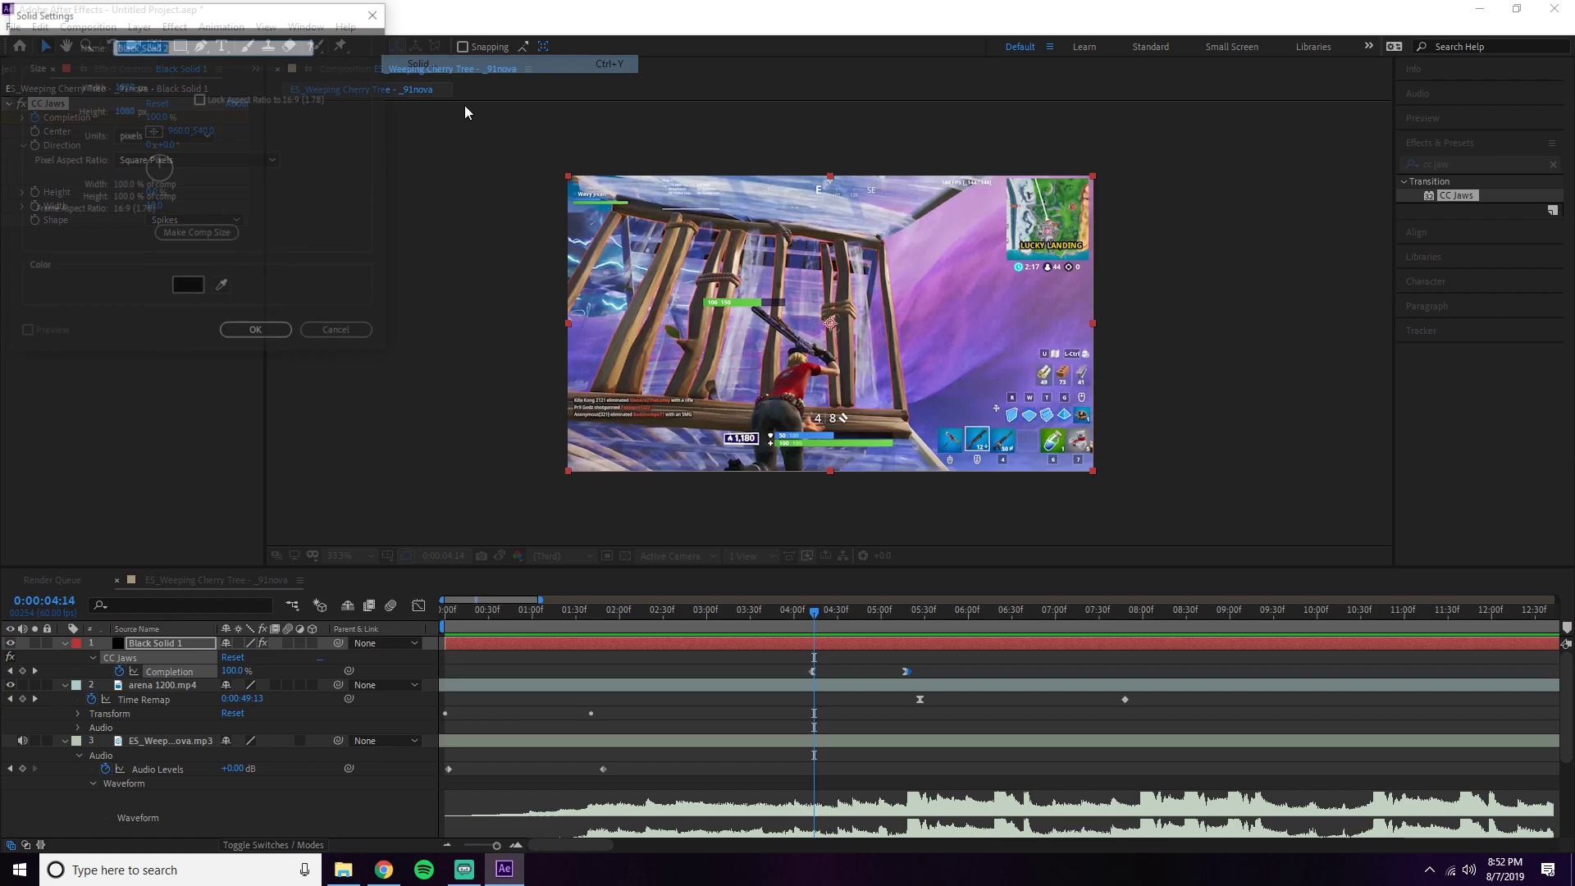